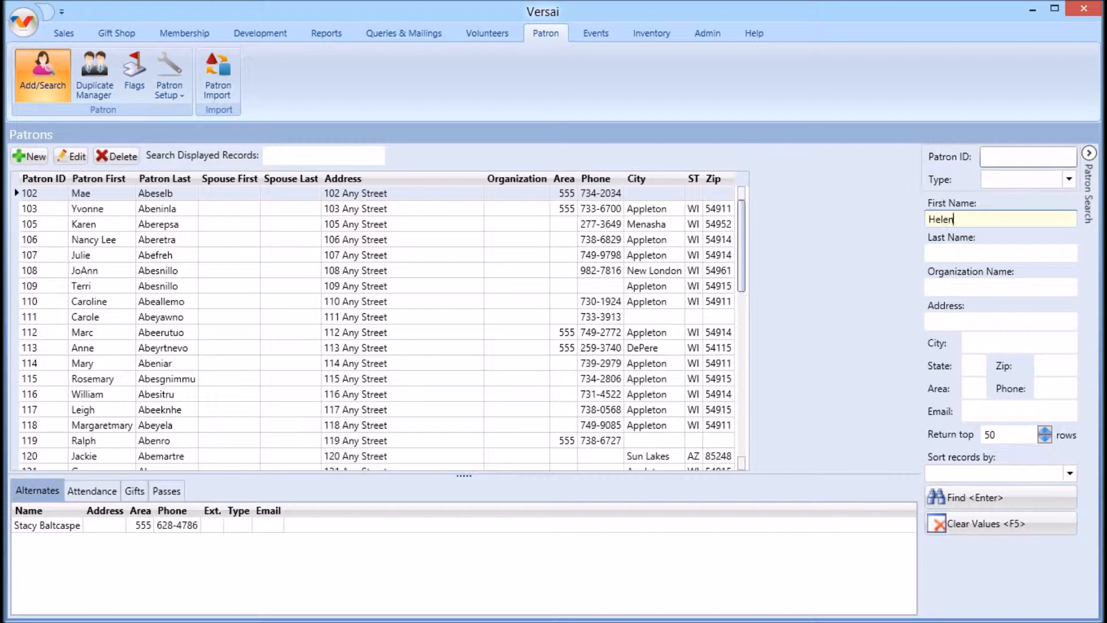
Step: Search patrons with an address containing 4, returning the top 75 rows
click(944, 322)
text(4)
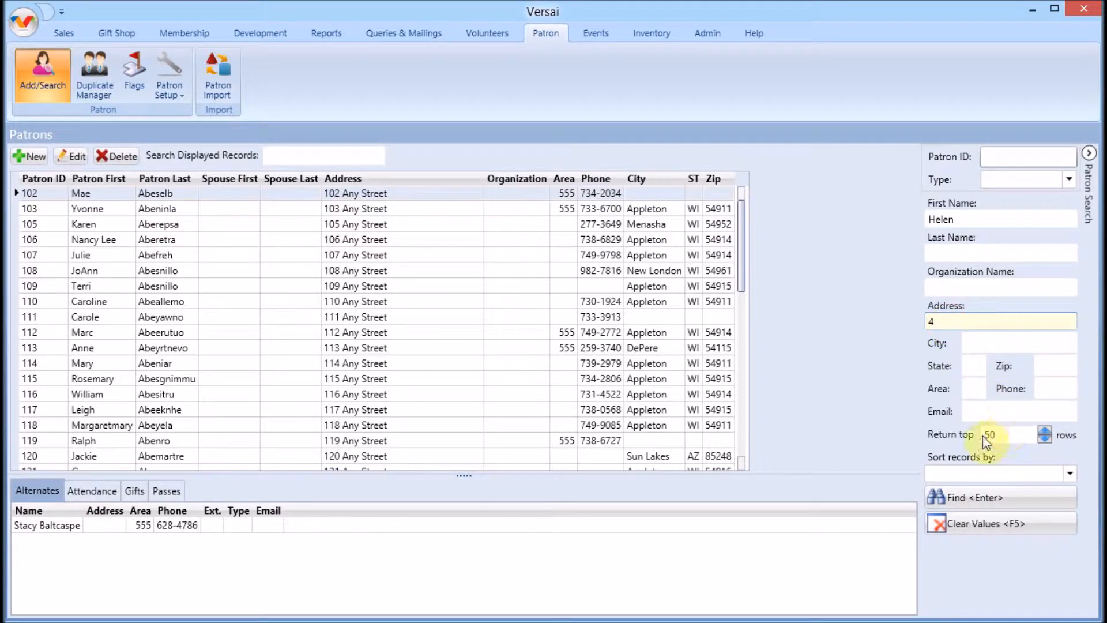
click(949, 435)
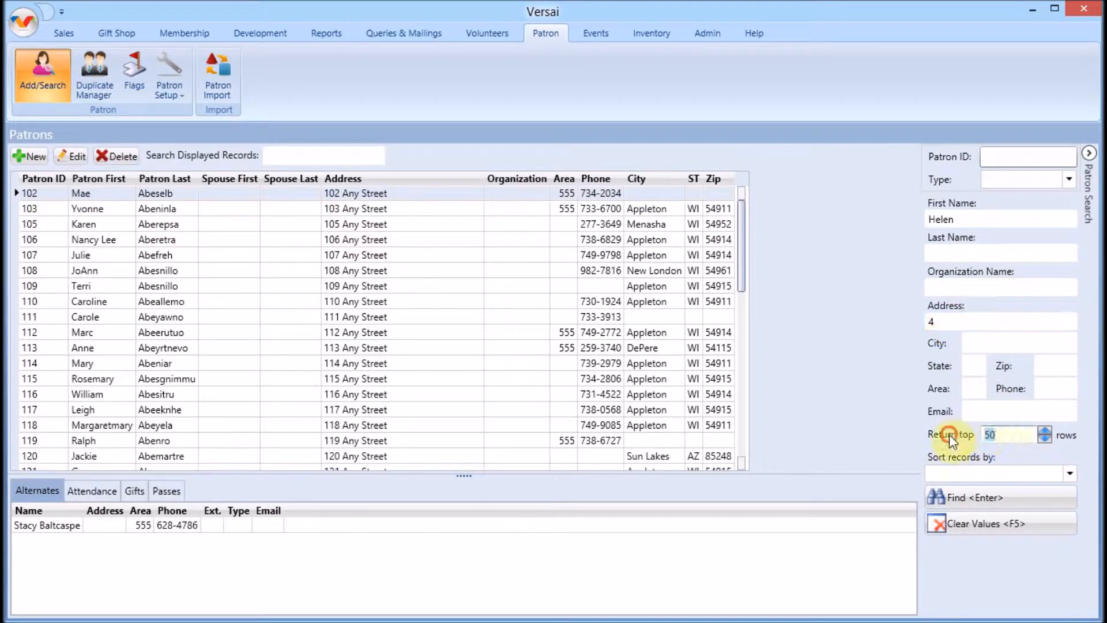
text(75)
click(1070, 473)
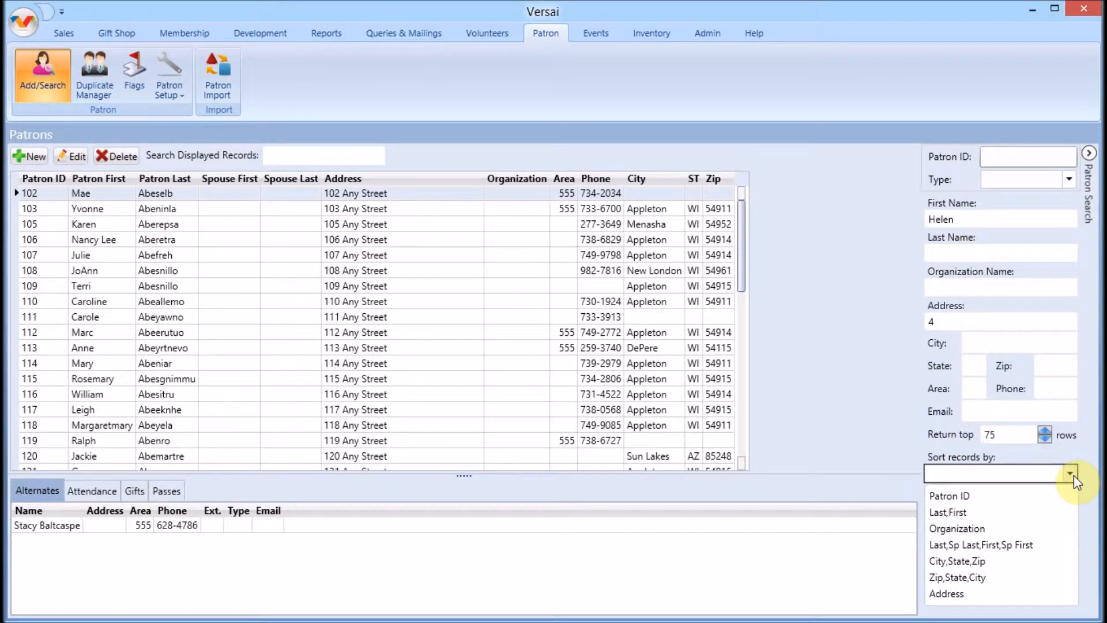
click(1073, 474)
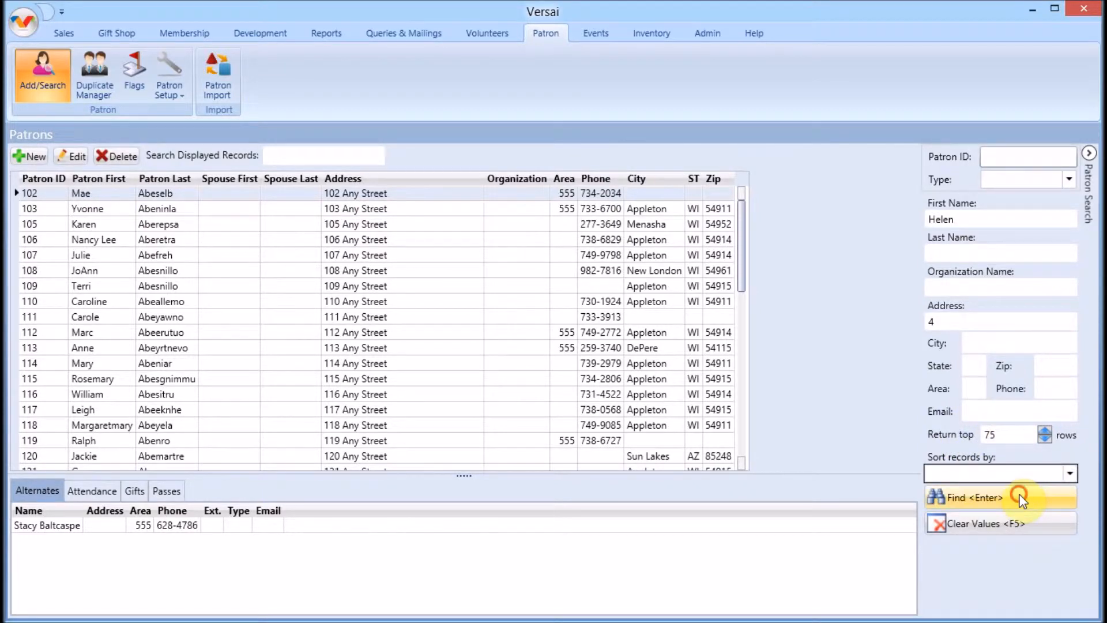
click(1022, 499)
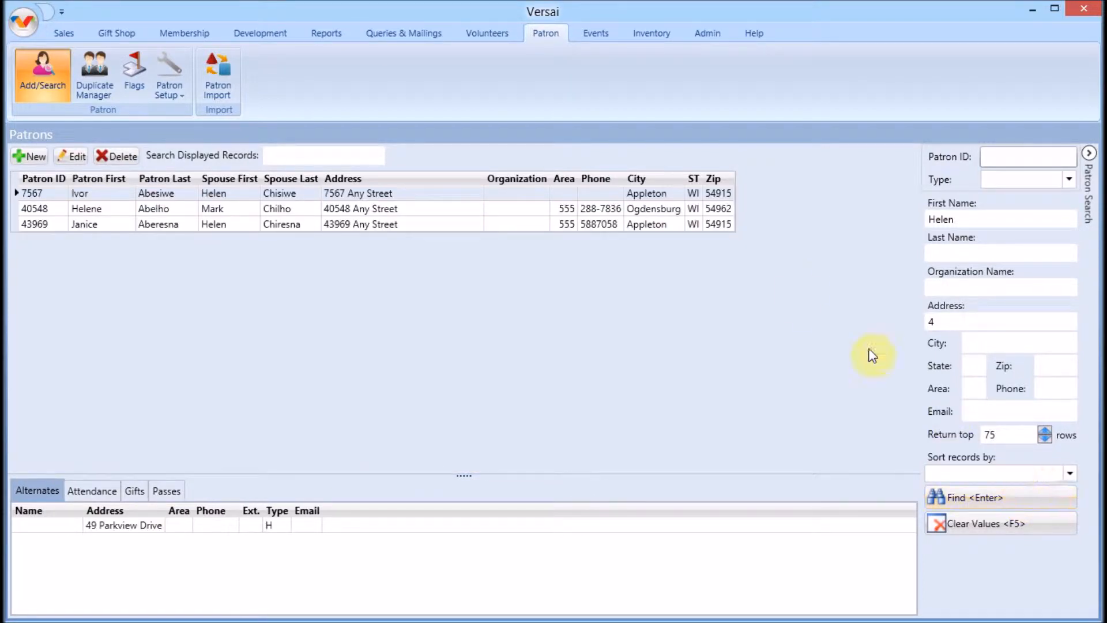
Step: Widen the Zip and Phone columns, sort by Spouse First, and view the top result's alternate address
drag(730, 182, 765, 181)
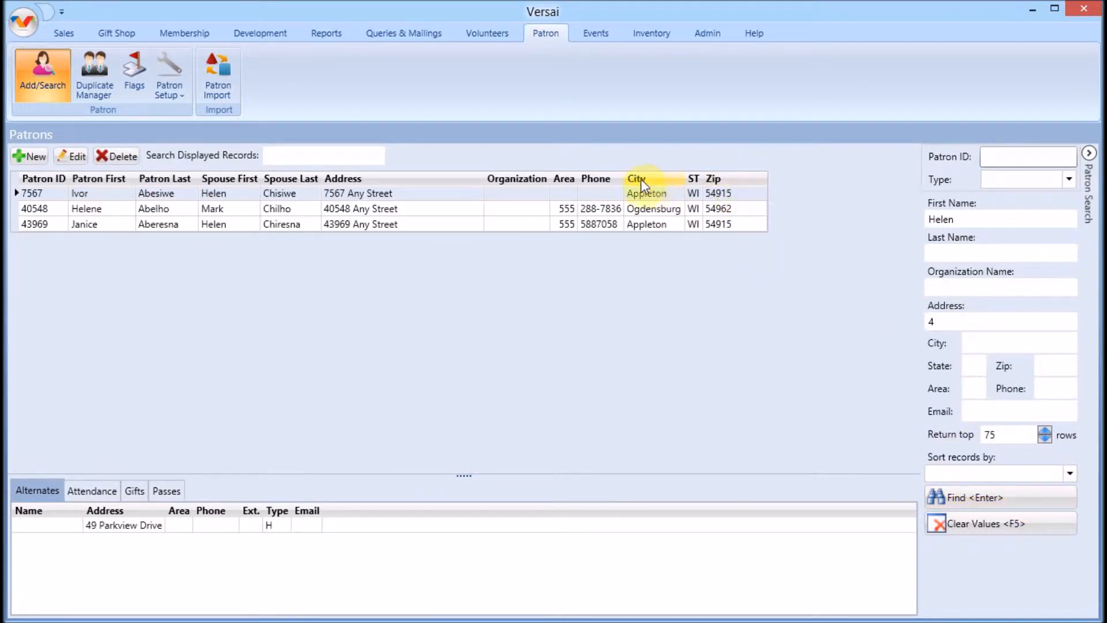
drag(624, 179, 648, 179)
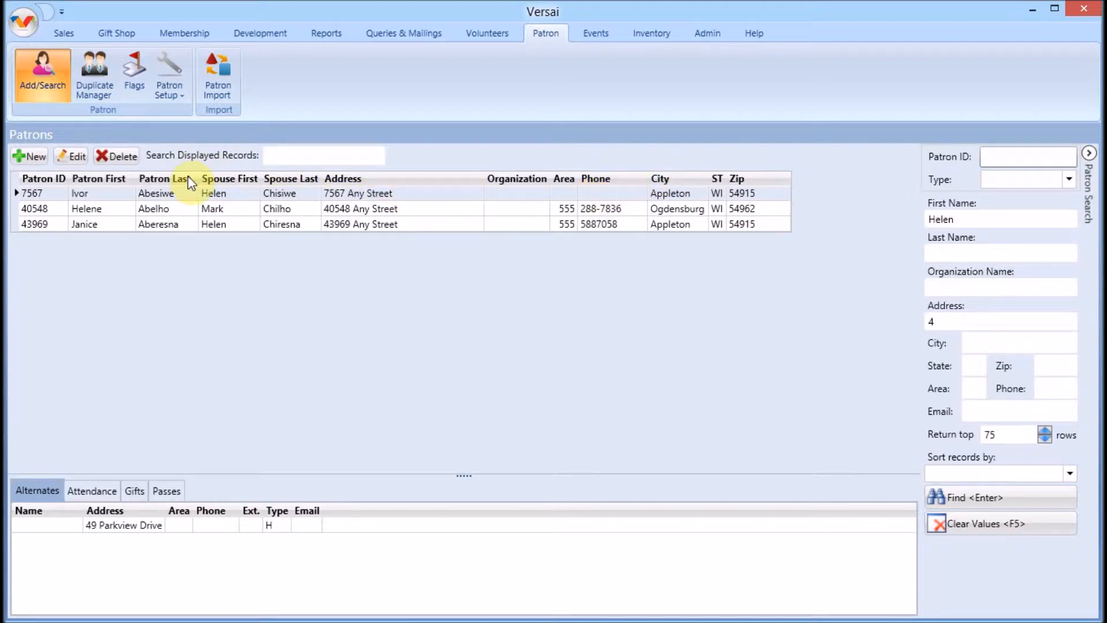
click(235, 208)
click(230, 180)
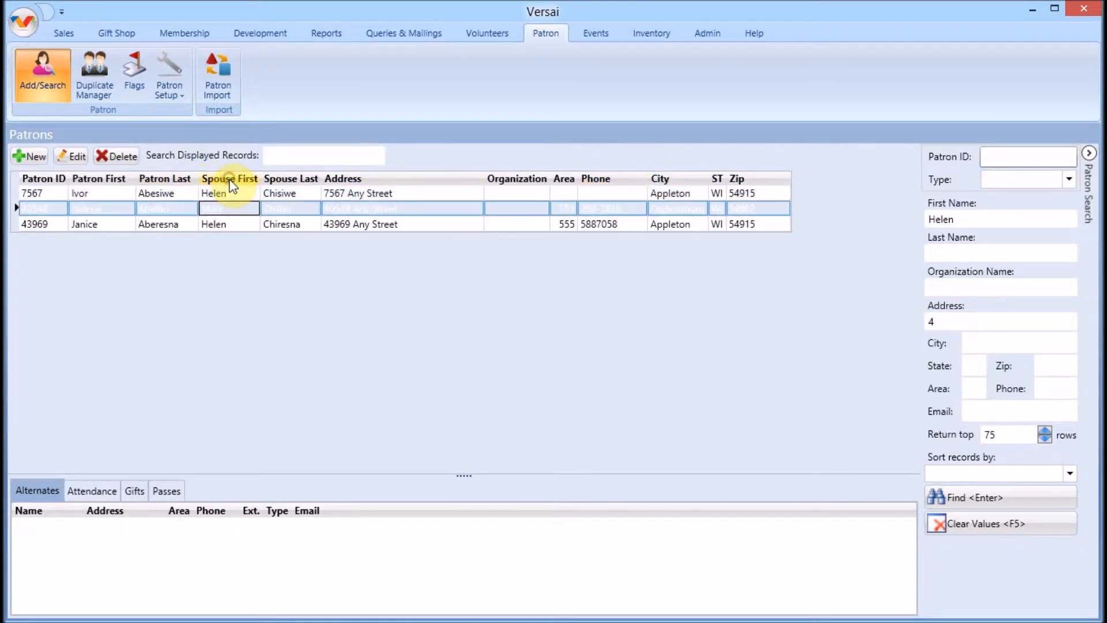
click(346, 195)
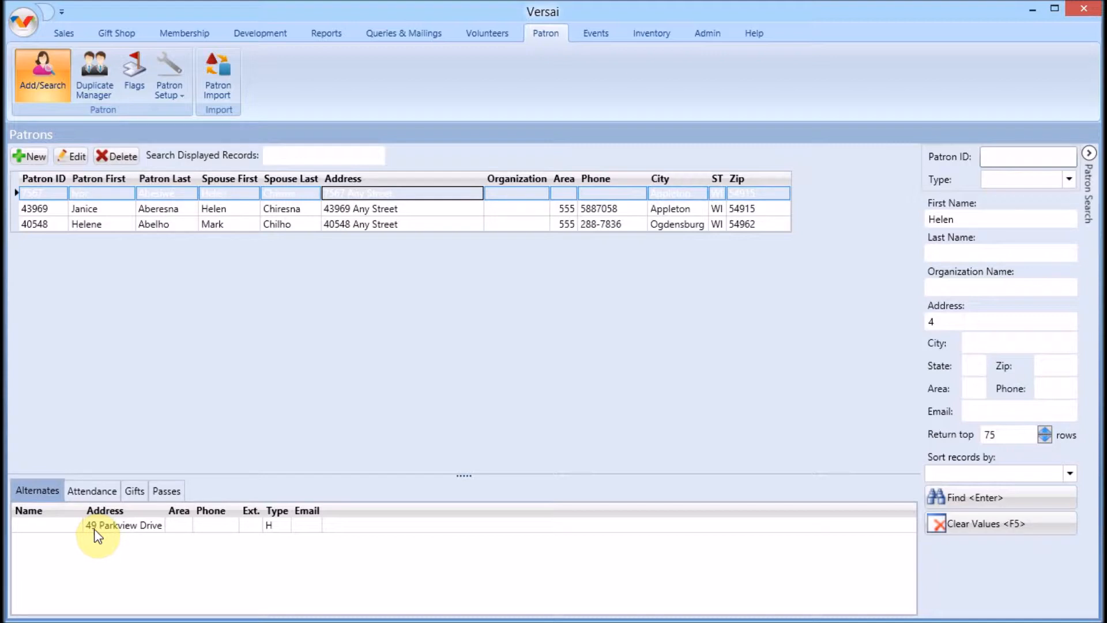
Step: Clear the criteria, search by a last name, and view the last result's alternate contacts
click(975, 526)
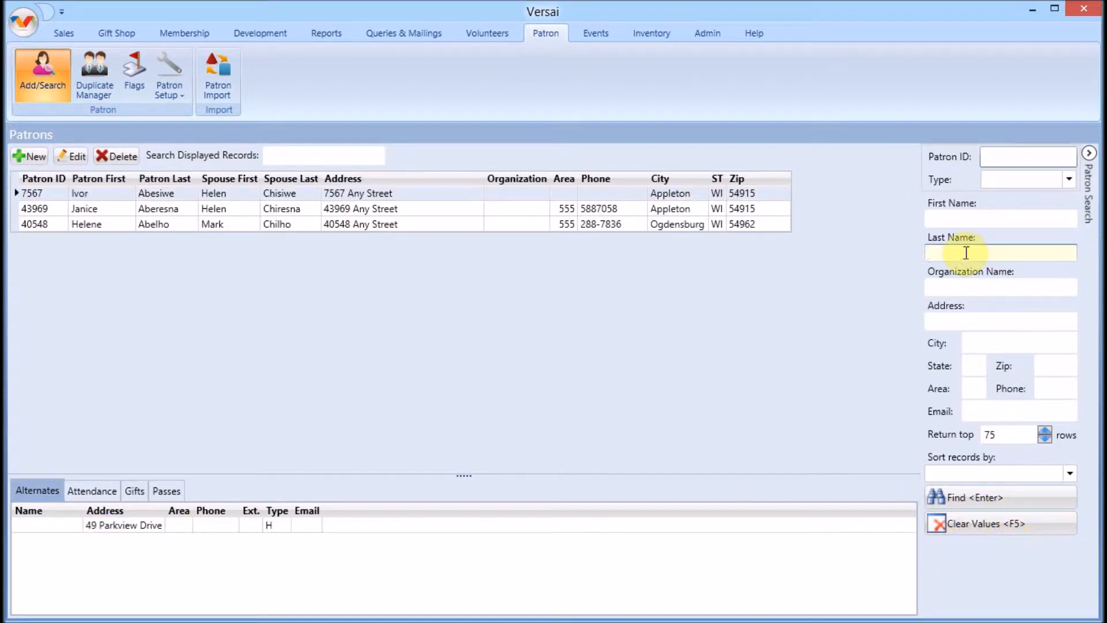
text(Smith)
key(Return)
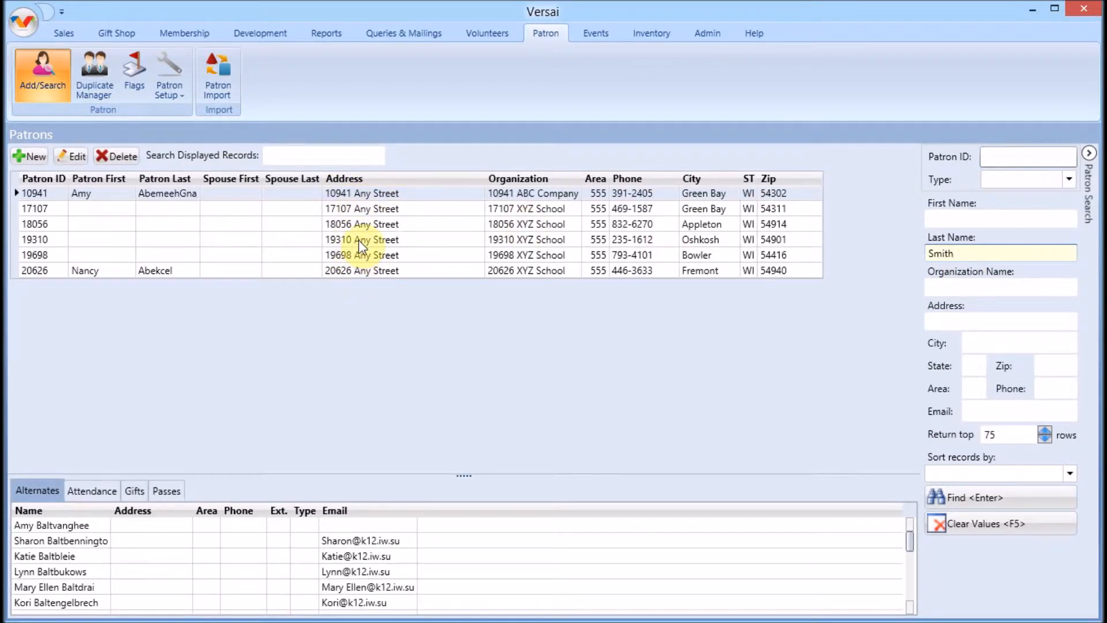
click(358, 275)
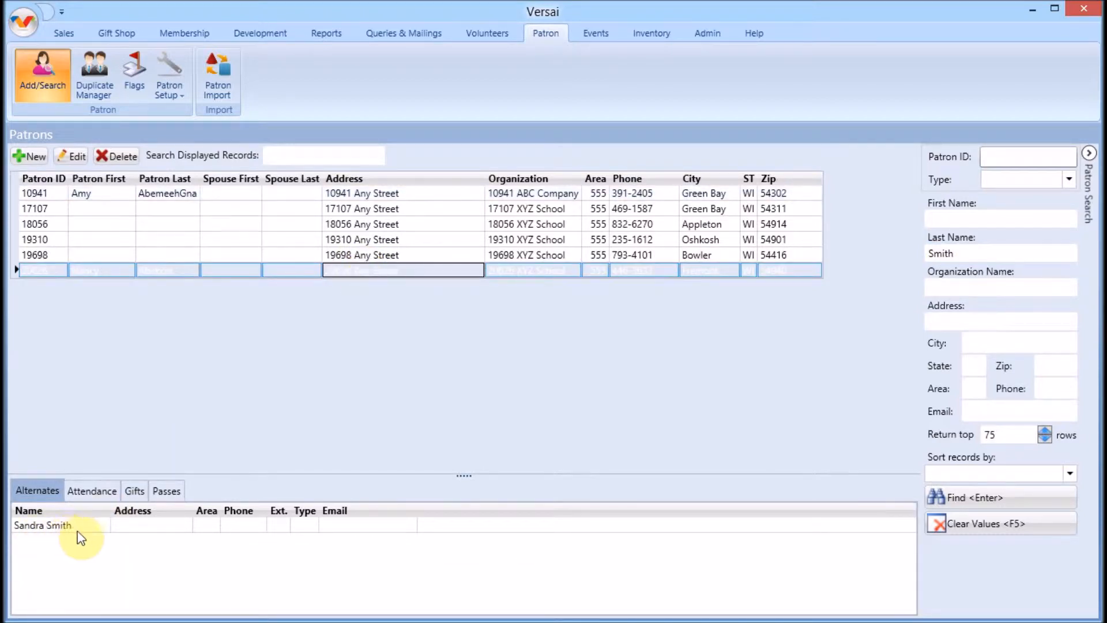
Step: Delete the old value from the Last Name criterion
click(999, 249)
drag(998, 250, 866, 260)
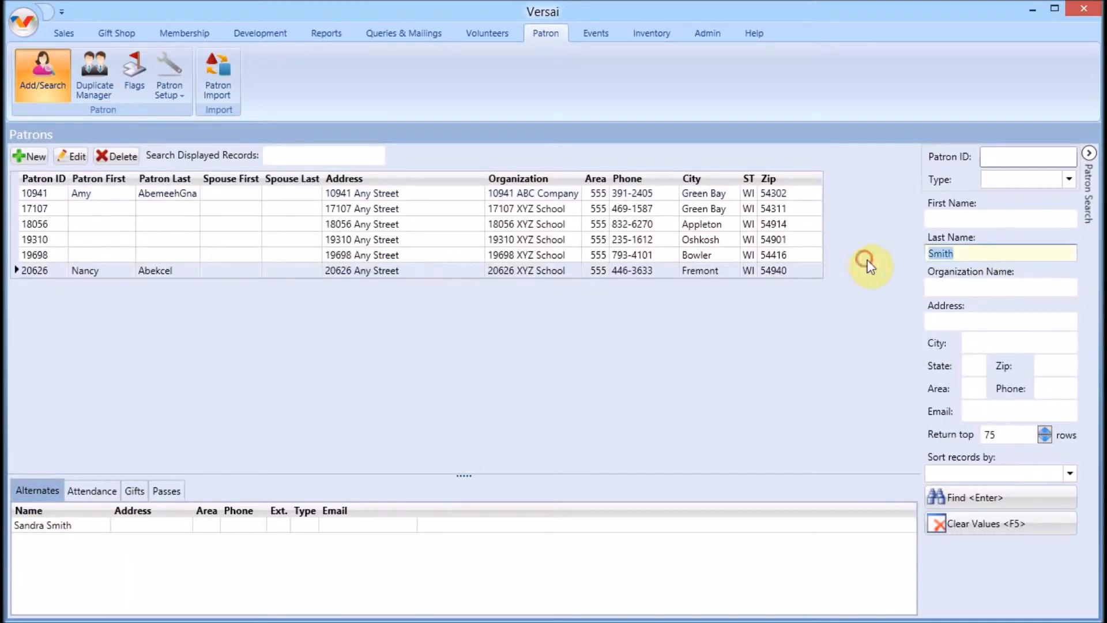
key(BackSpace)
Step: Search a wildcard first name with a phone containing 6, then clear the criteria
click(996, 216)
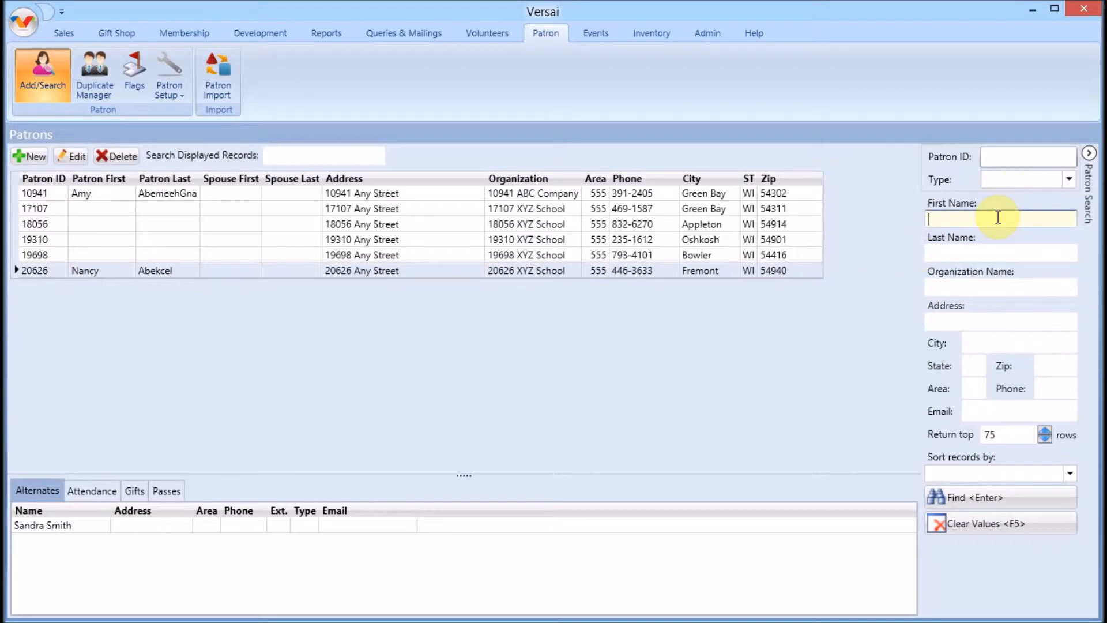
text(Br%an)
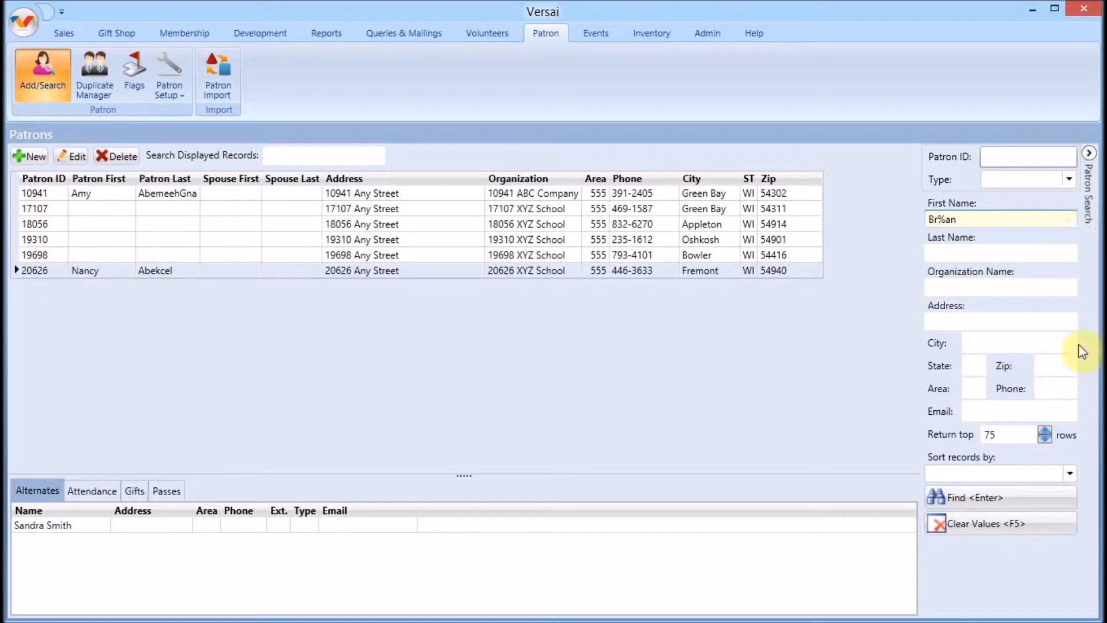
click(1066, 396)
text(6)
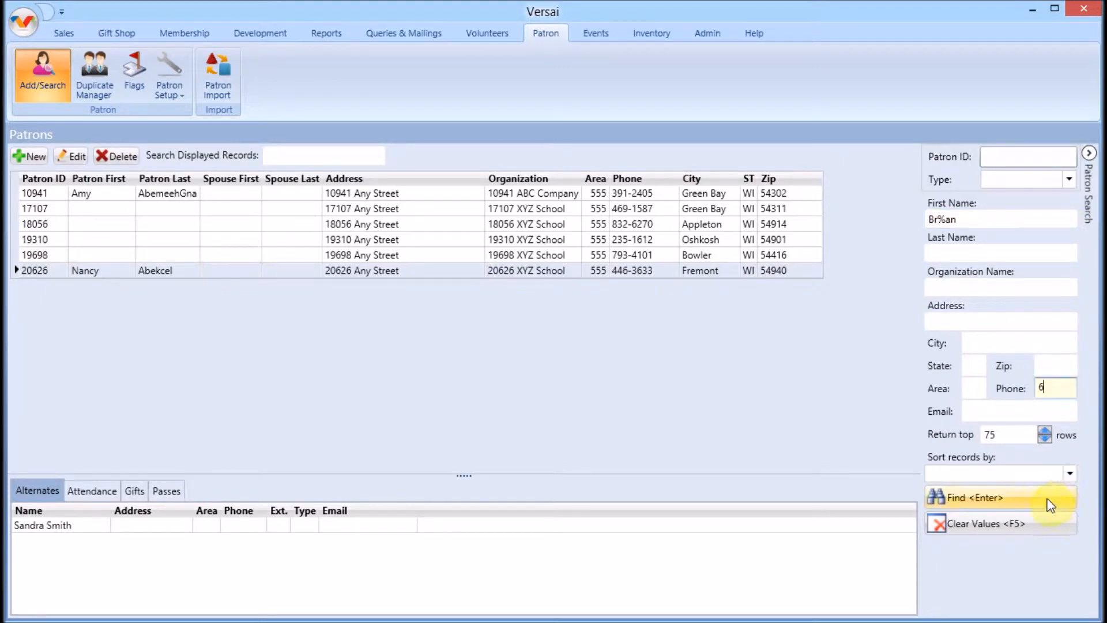
click(1047, 497)
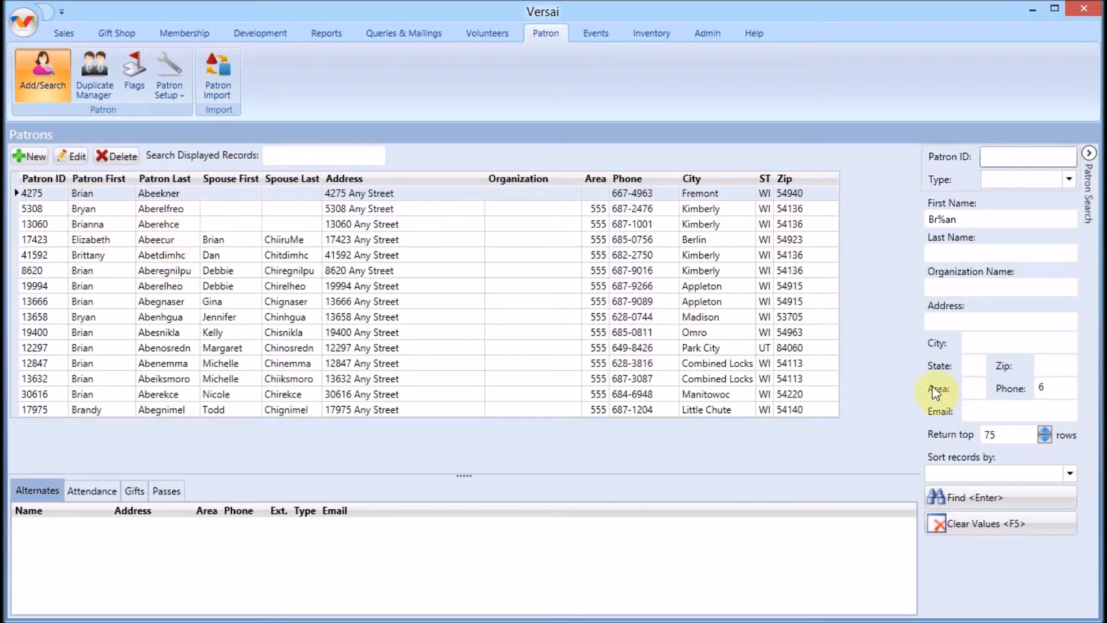
click(1004, 516)
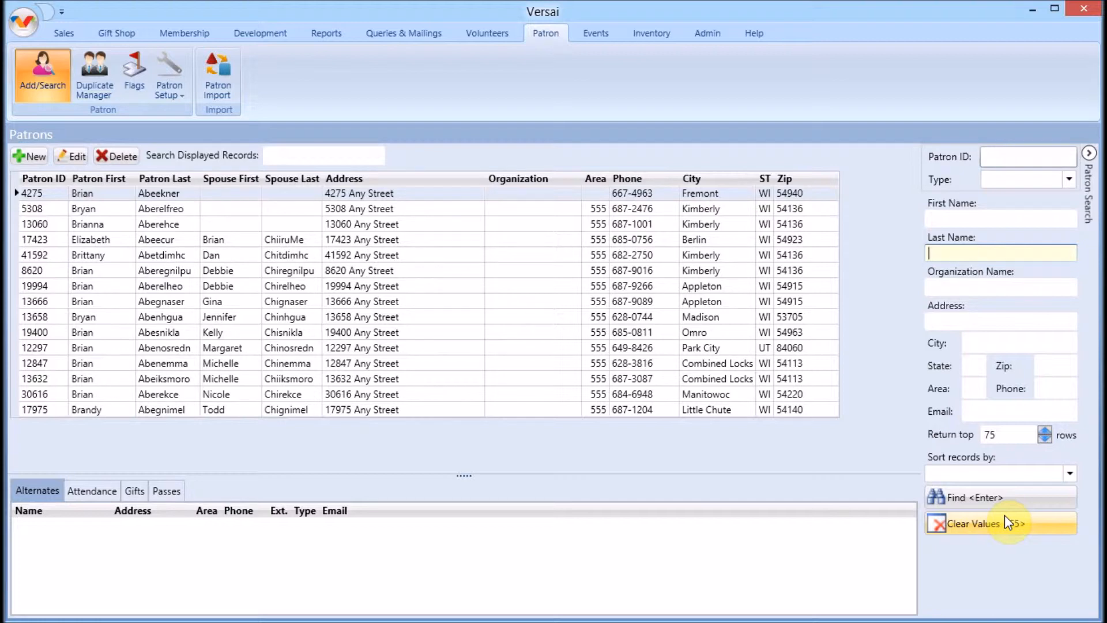
Step: Search by the patron's last name and compare each matching record's alternate contacts, ending on WABC Company
text(Carton)
click(1002, 498)
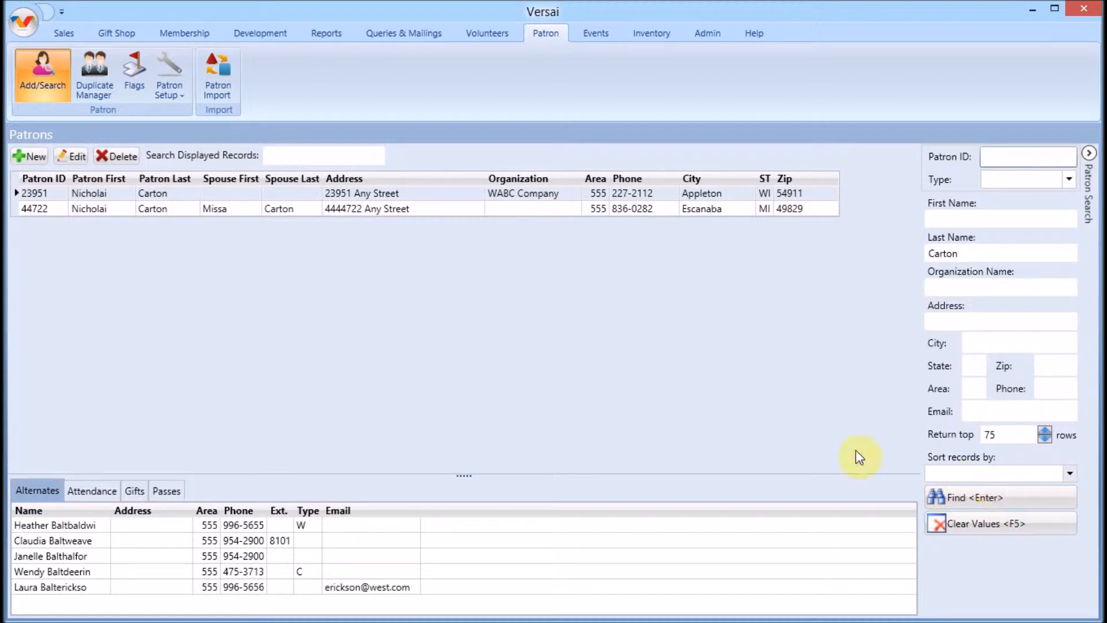
click(340, 210)
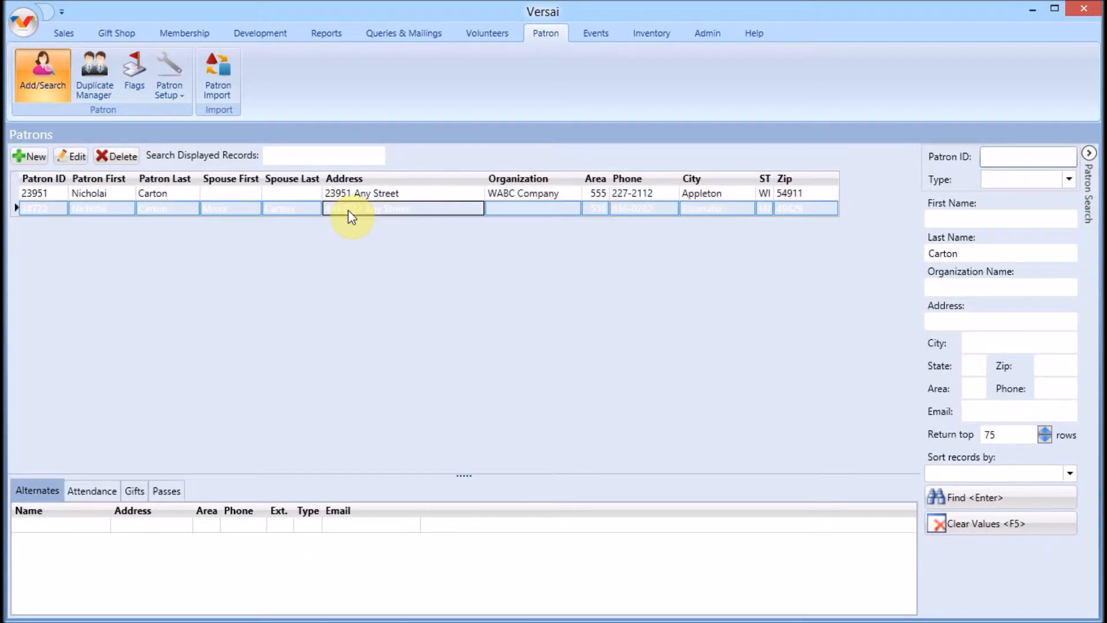
click(377, 194)
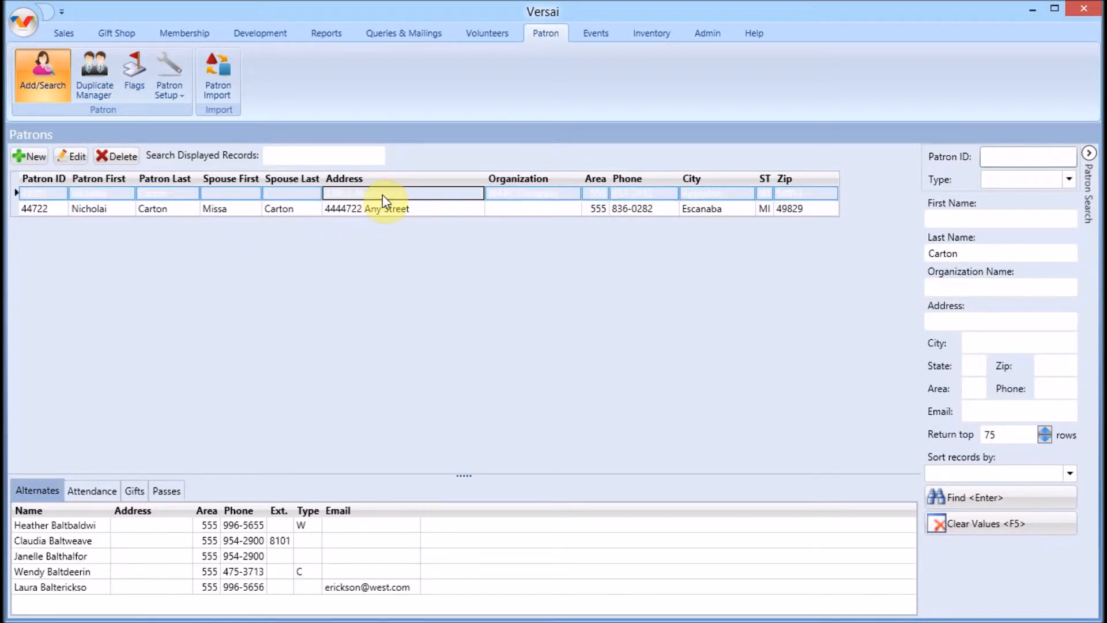
double_click(450, 193)
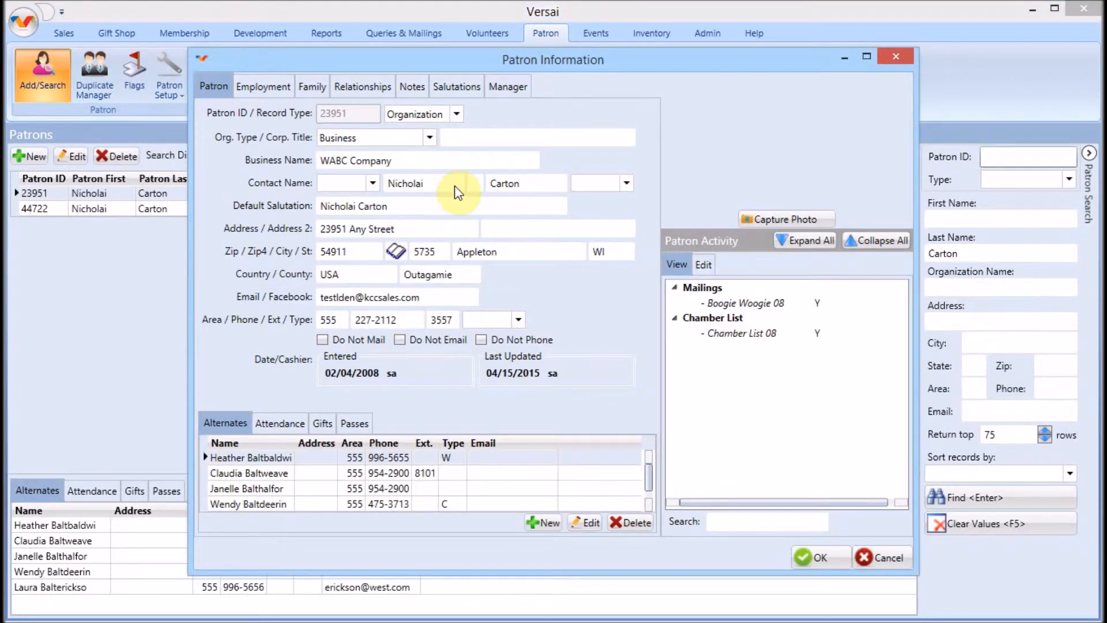
click(885, 558)
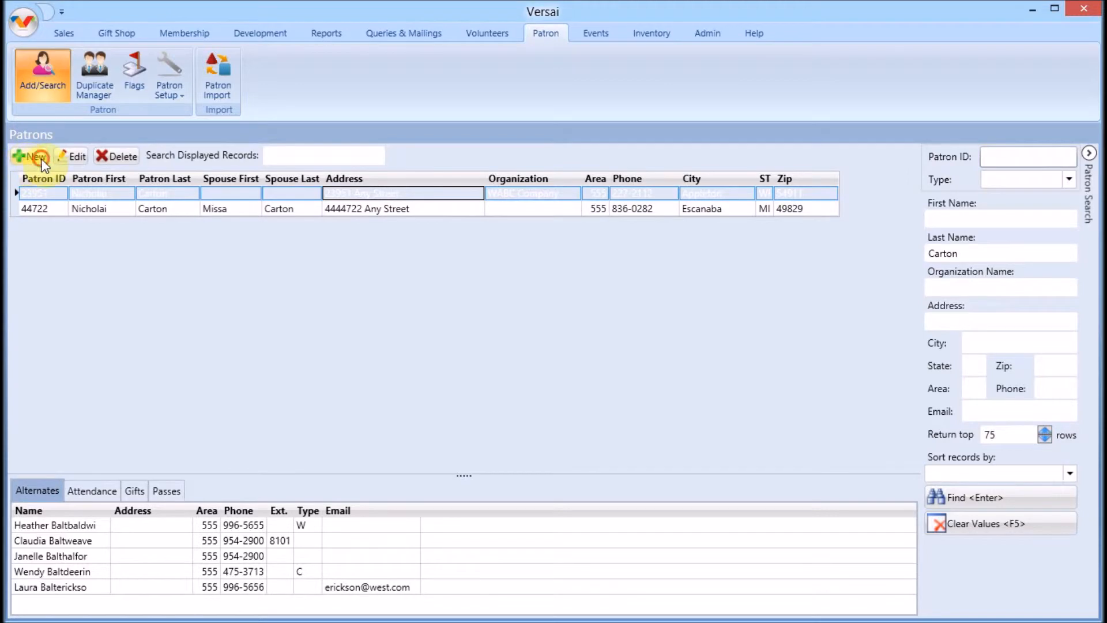
Step: Create a new Household patron with the existing records' first and last name, then pick the matching existing household
click(71, 157)
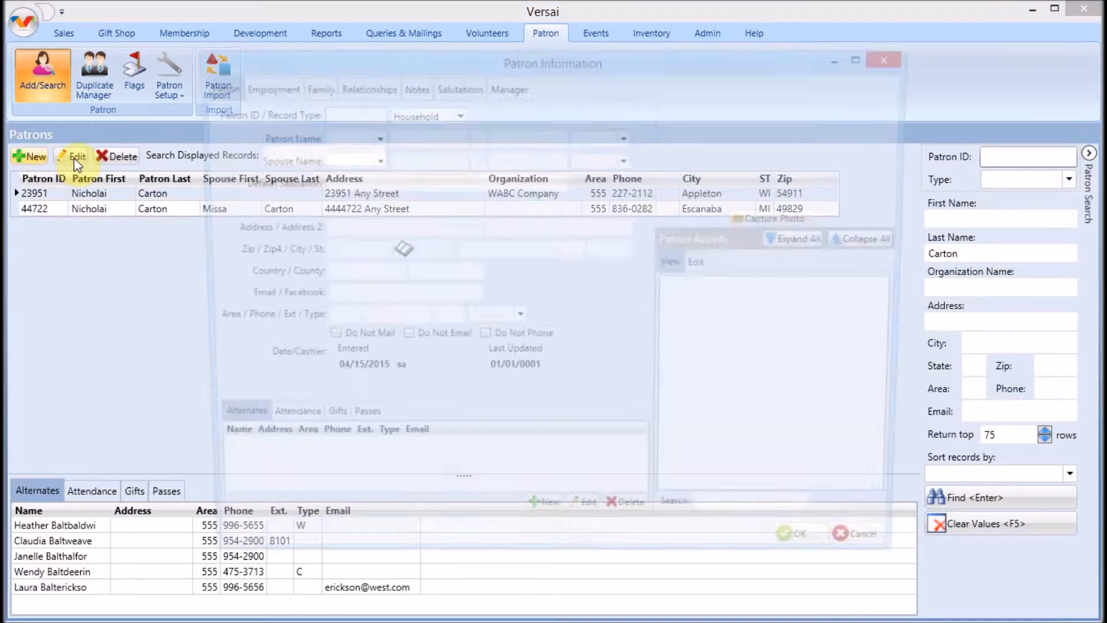
click(456, 115)
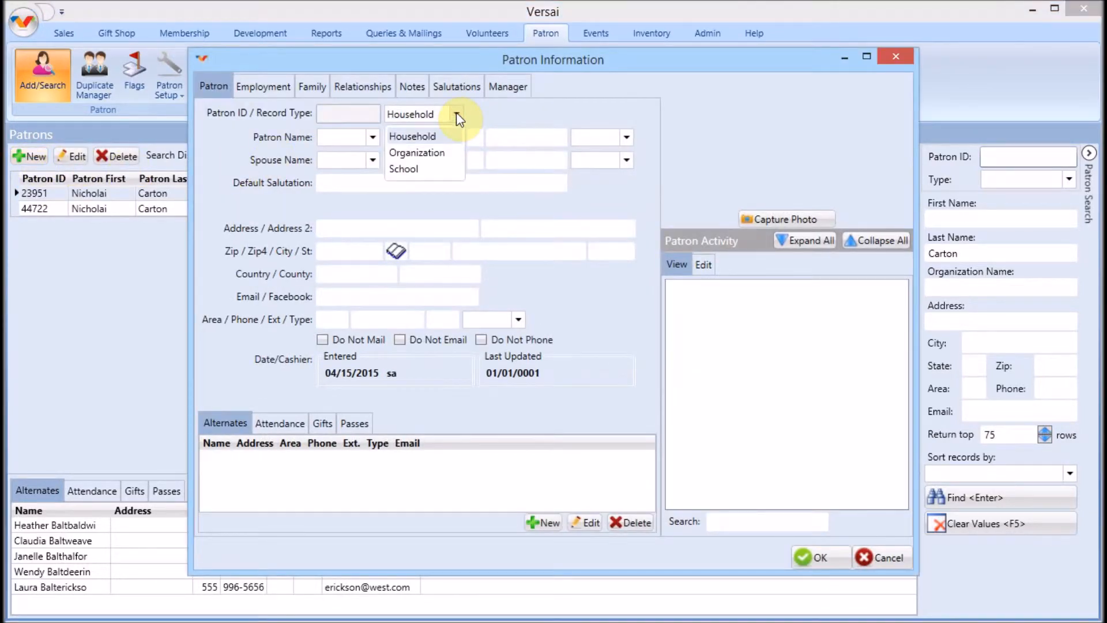
click(455, 115)
click(441, 142)
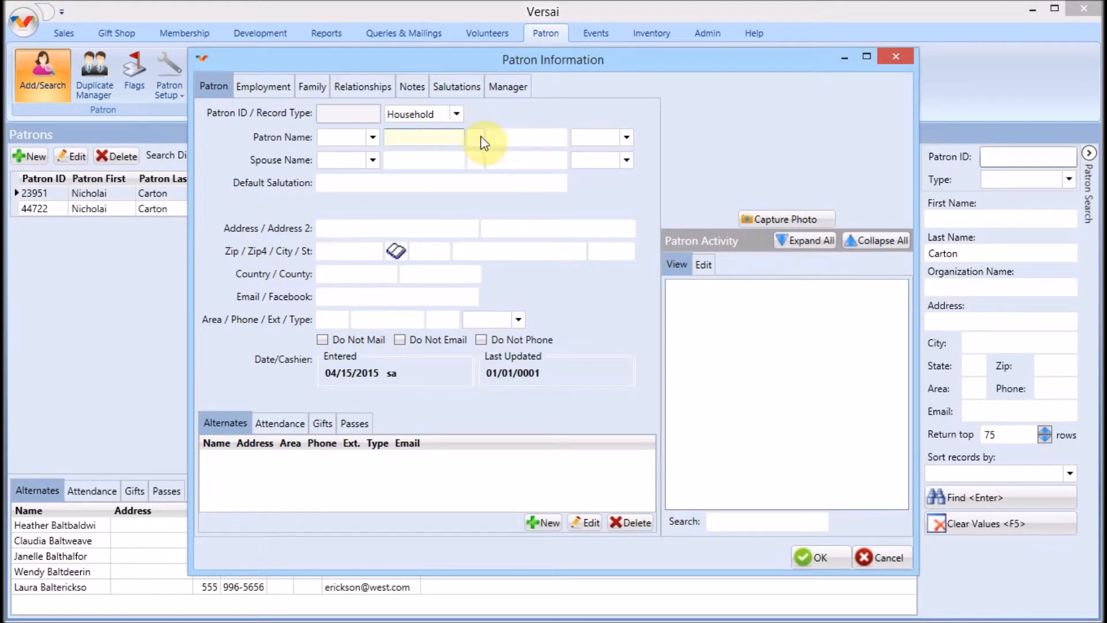
key(Tab)
key(Tab)
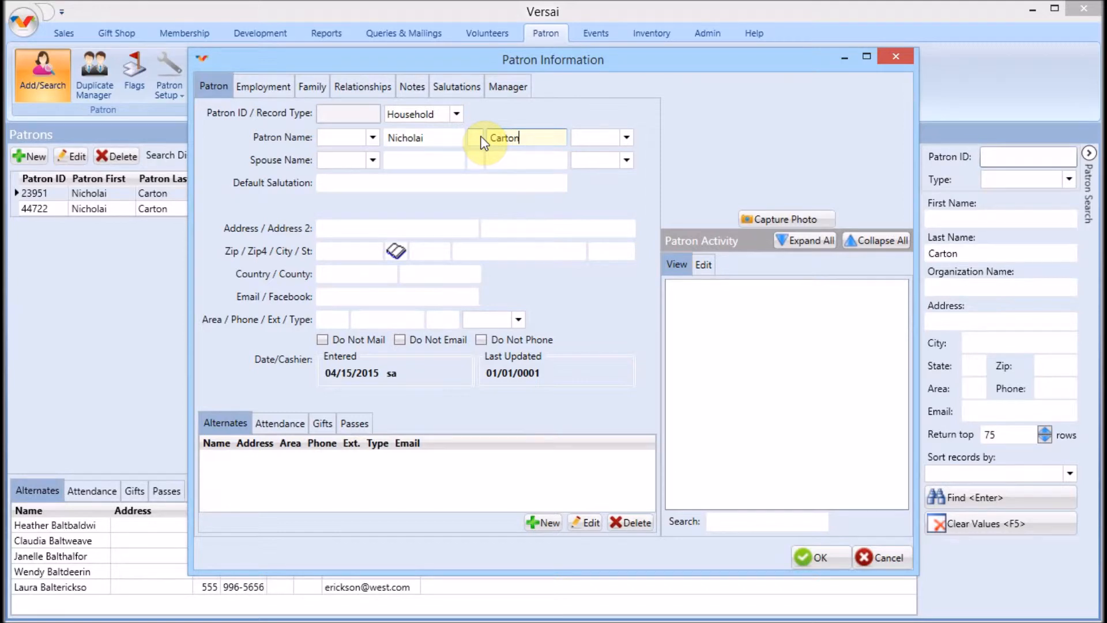
key(Tab)
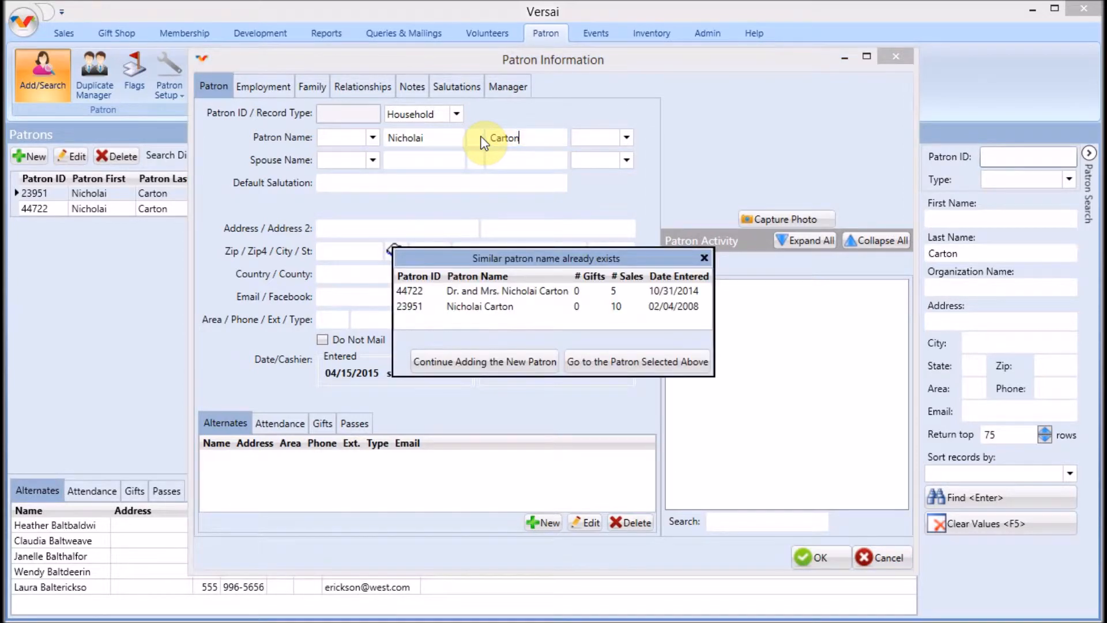
click(523, 293)
Step: On the matching household record, set the spouse's title to Ms
click(606, 355)
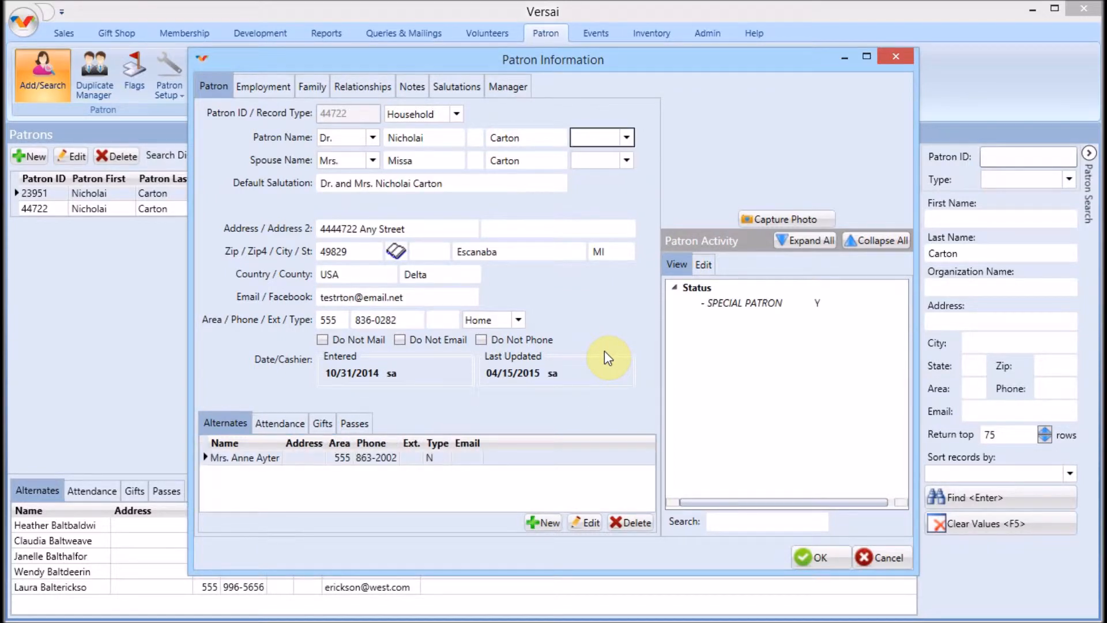
click(372, 161)
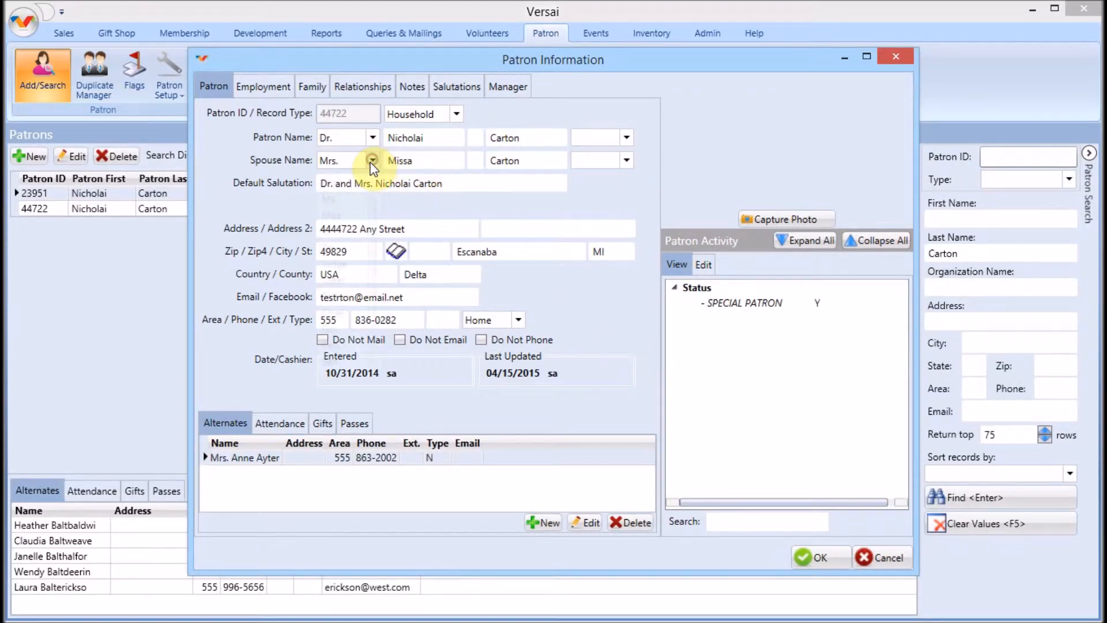
click(353, 200)
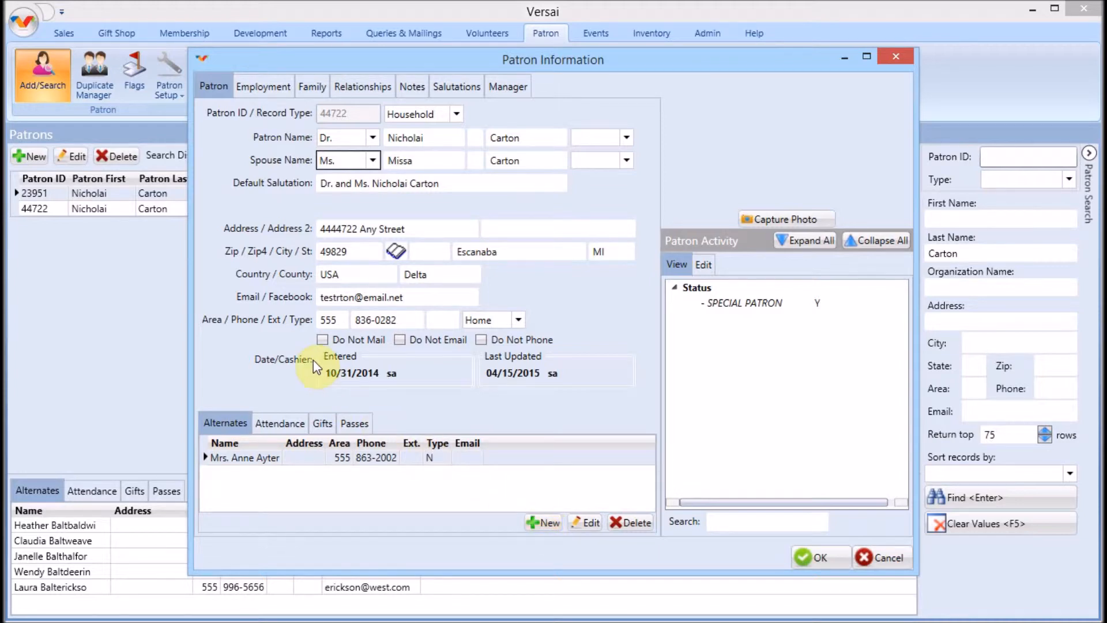
Step: Check the Zip, Email, phone type and Do Not Mail fields, leaving Home and mail preference unchanged
click(354, 254)
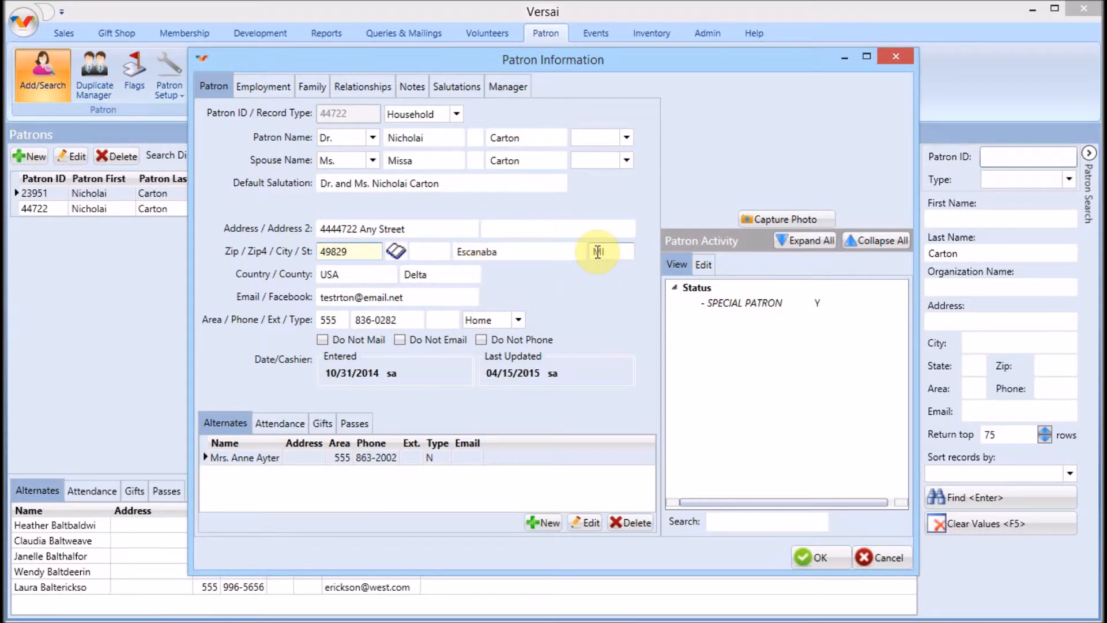
click(425, 296)
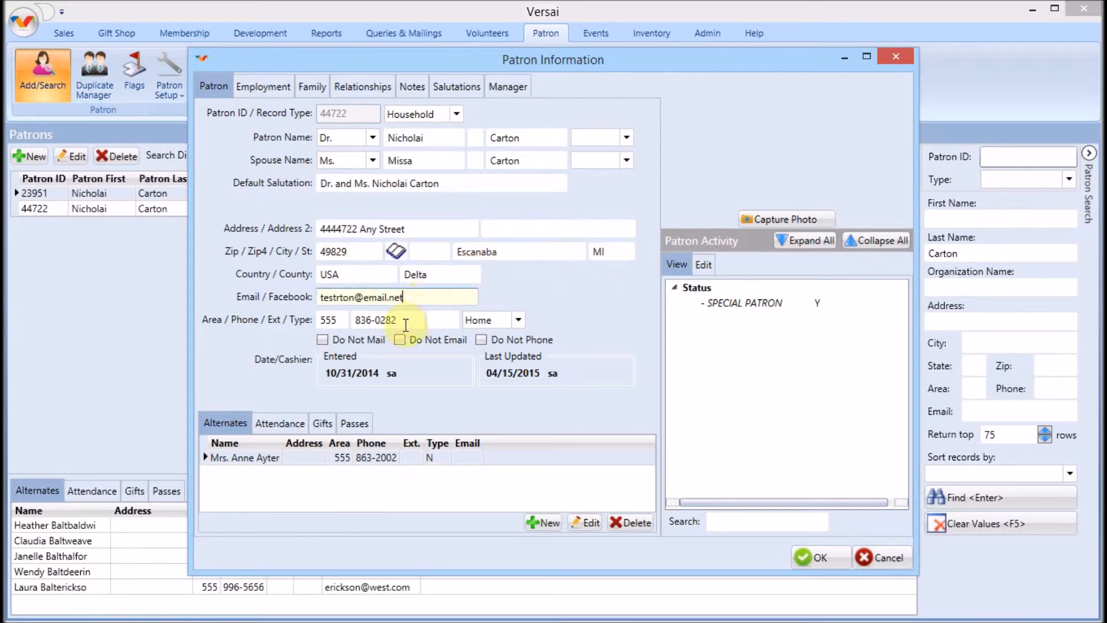
click(518, 320)
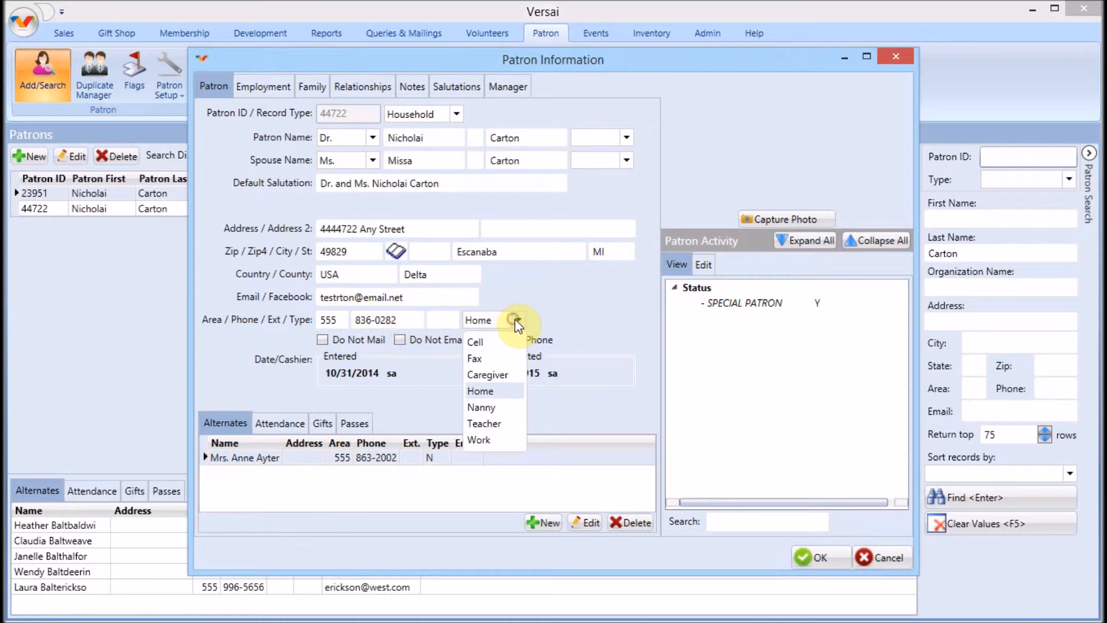
click(518, 322)
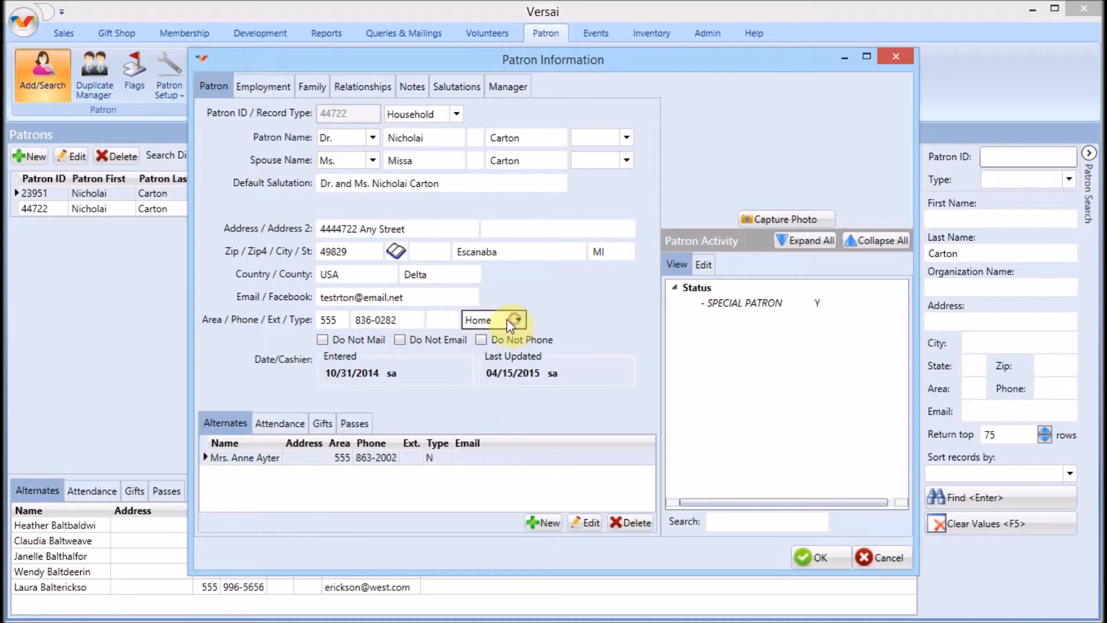
click(351, 340)
click(354, 340)
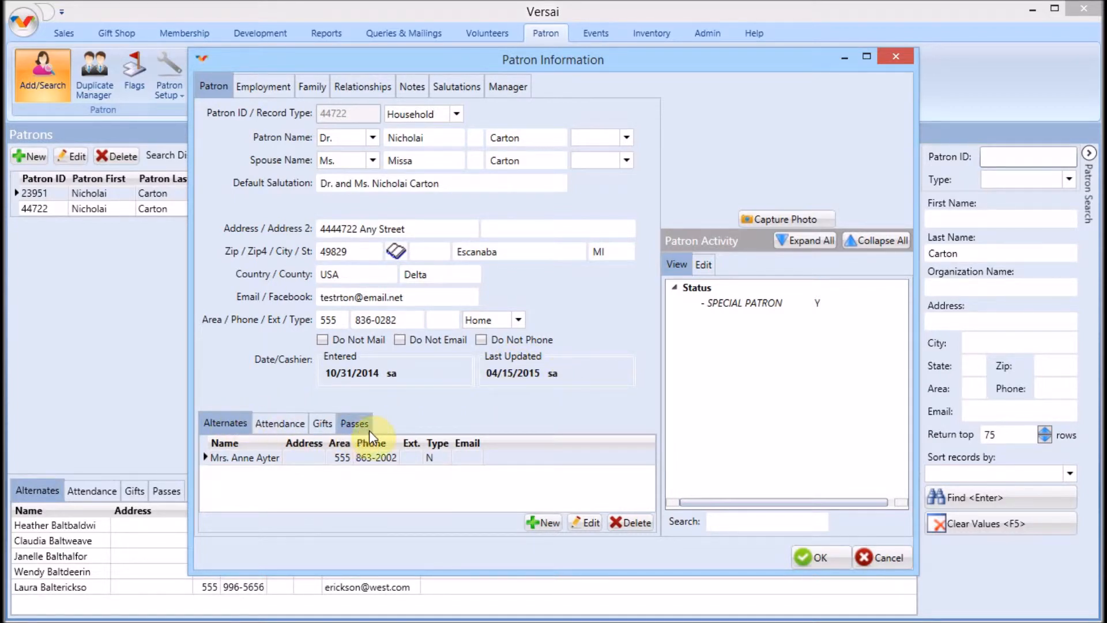
Step: Show the household's Attendance records and view the full Patron Activity checklist
click(278, 427)
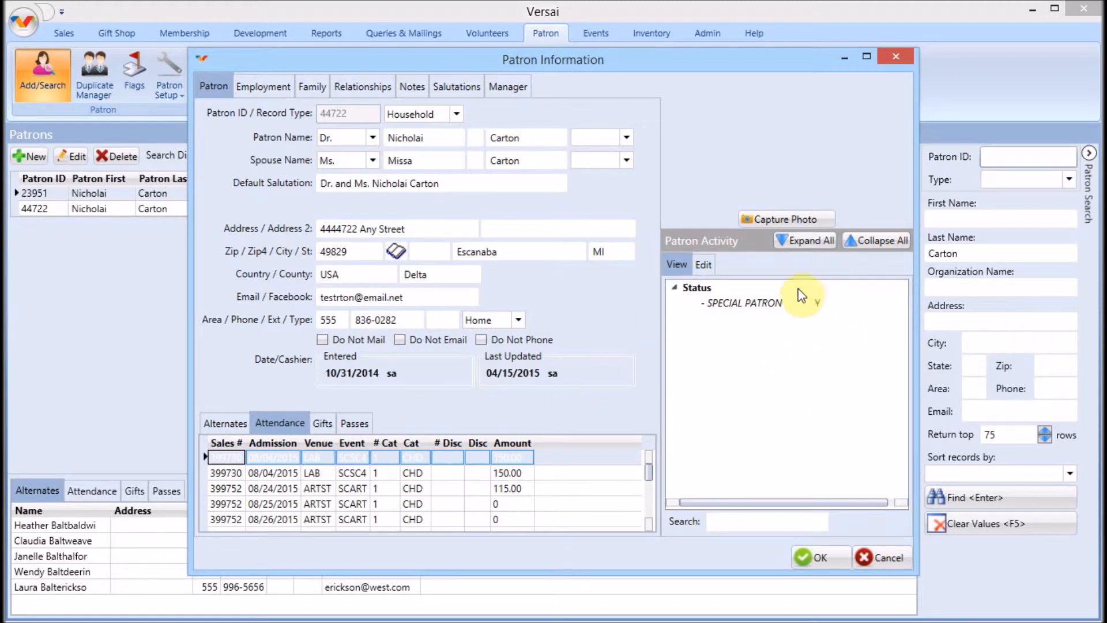
click(698, 267)
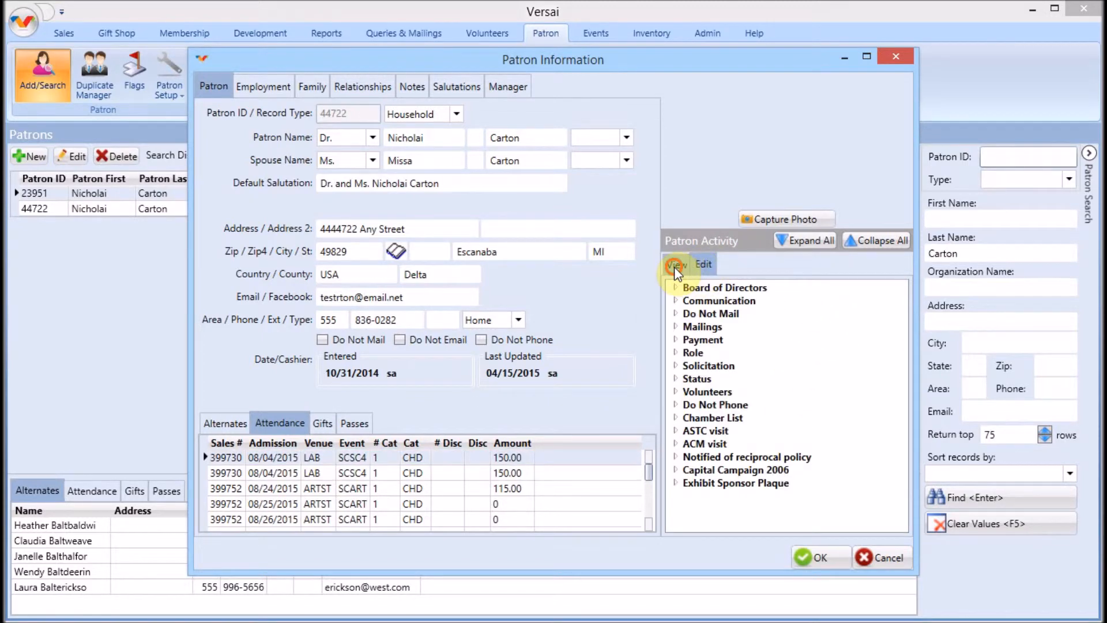
click(675, 266)
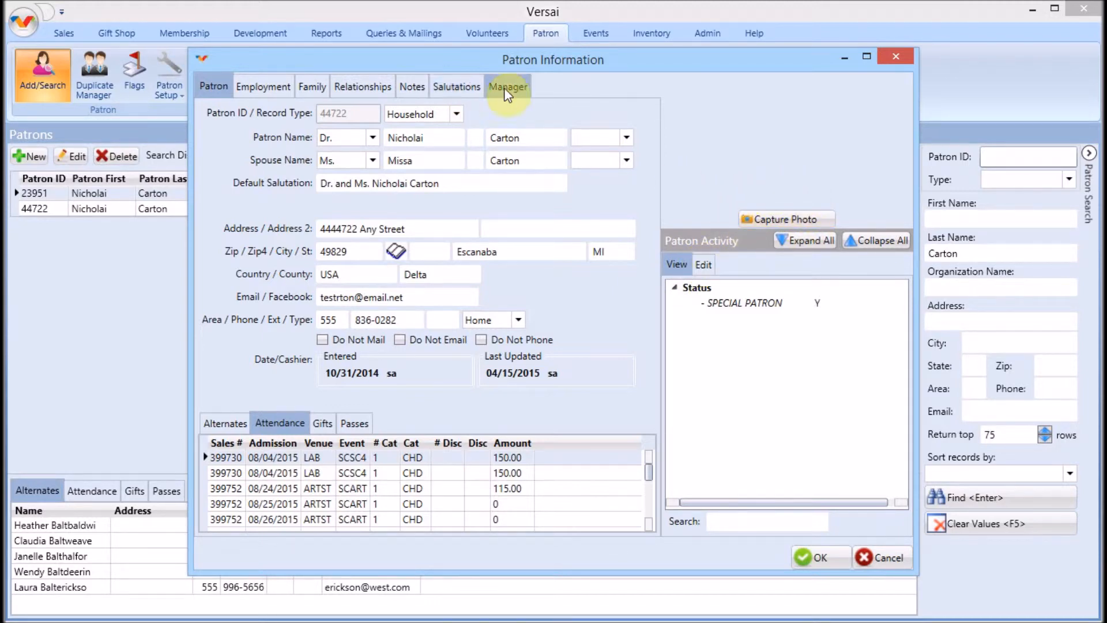
Step: Review the Employment, Family (child's sex set to Male), Relationships and Notes tabs
click(267, 85)
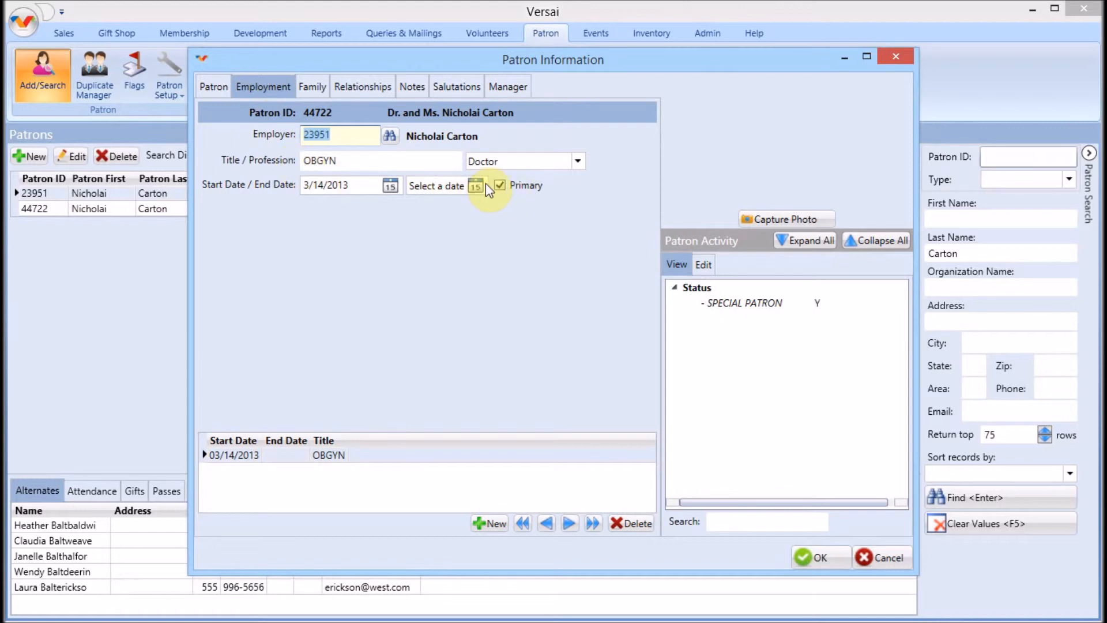
click(314, 85)
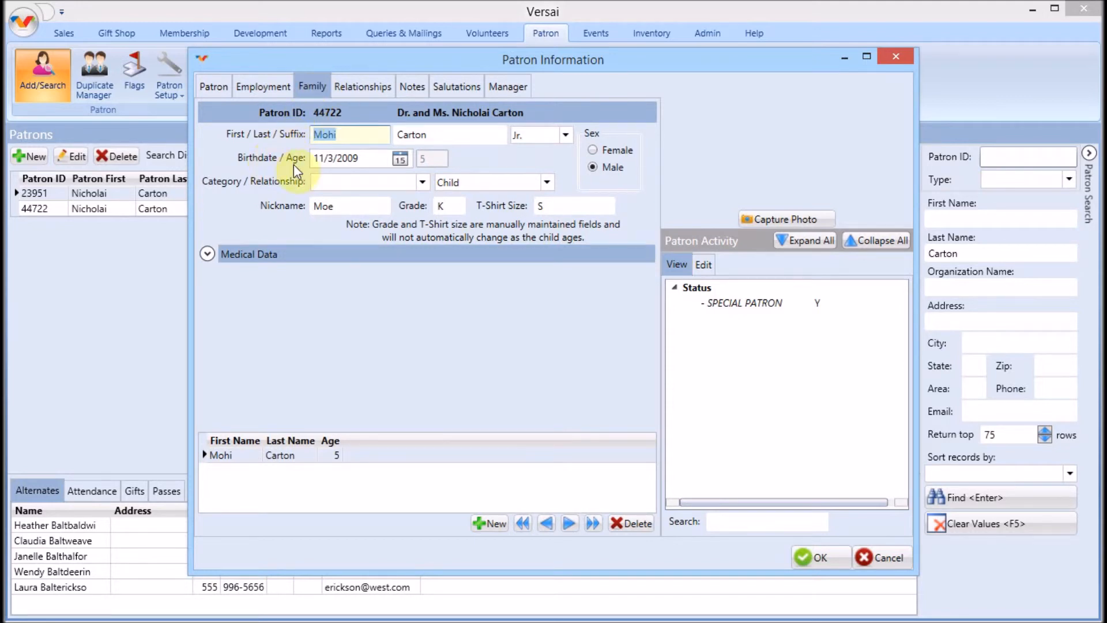
click(593, 168)
click(351, 83)
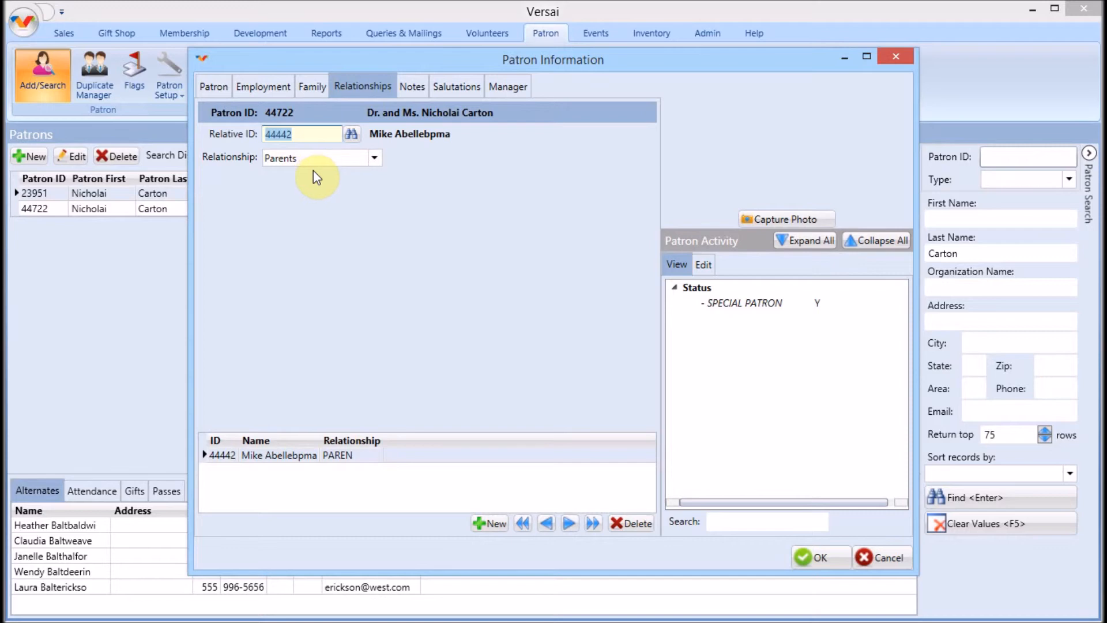
click(413, 91)
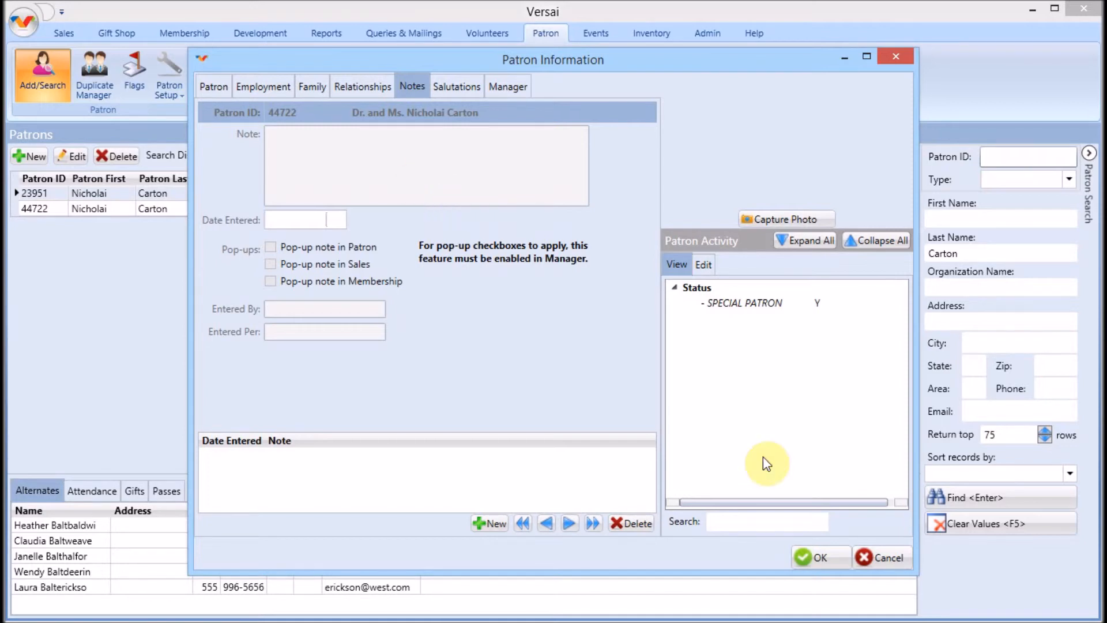
Step: Discard the household edits and open the WABC Company record
click(880, 558)
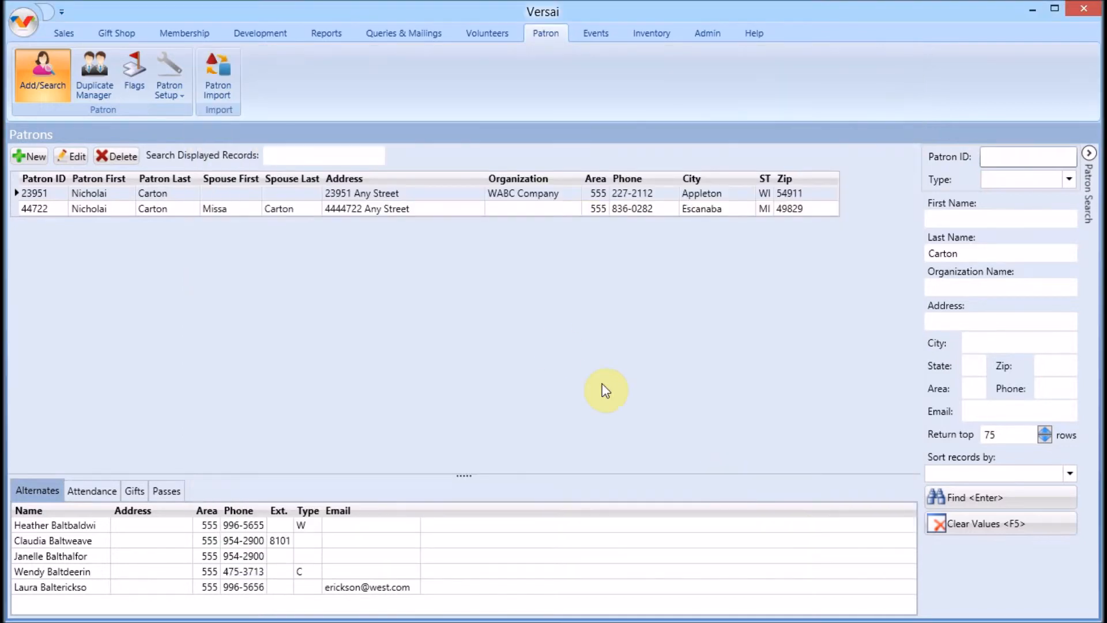
click(398, 194)
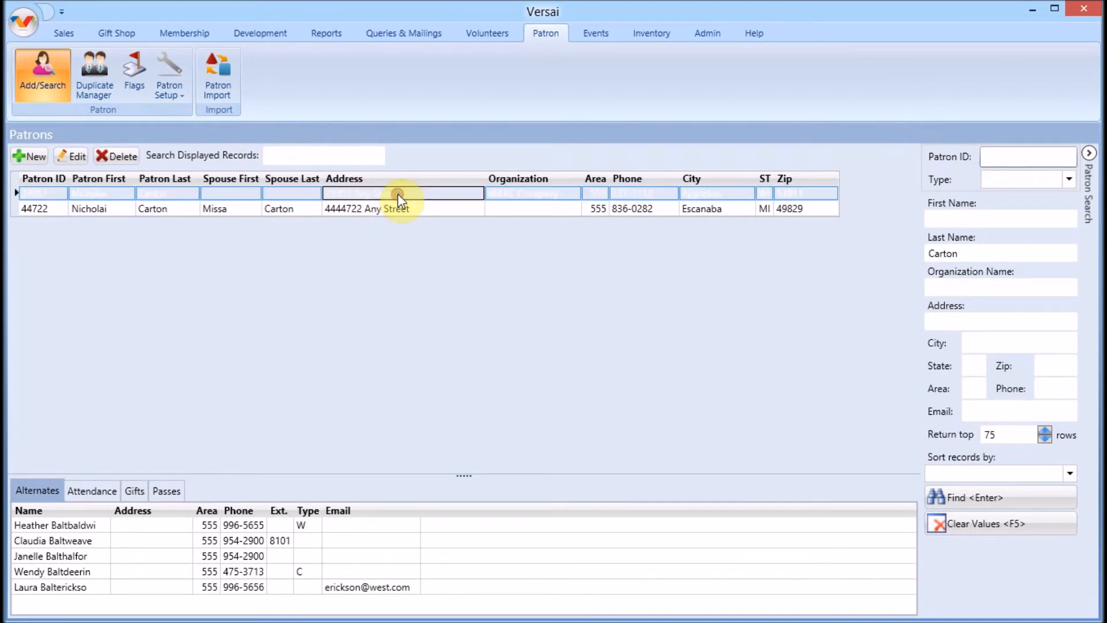
double_click(400, 193)
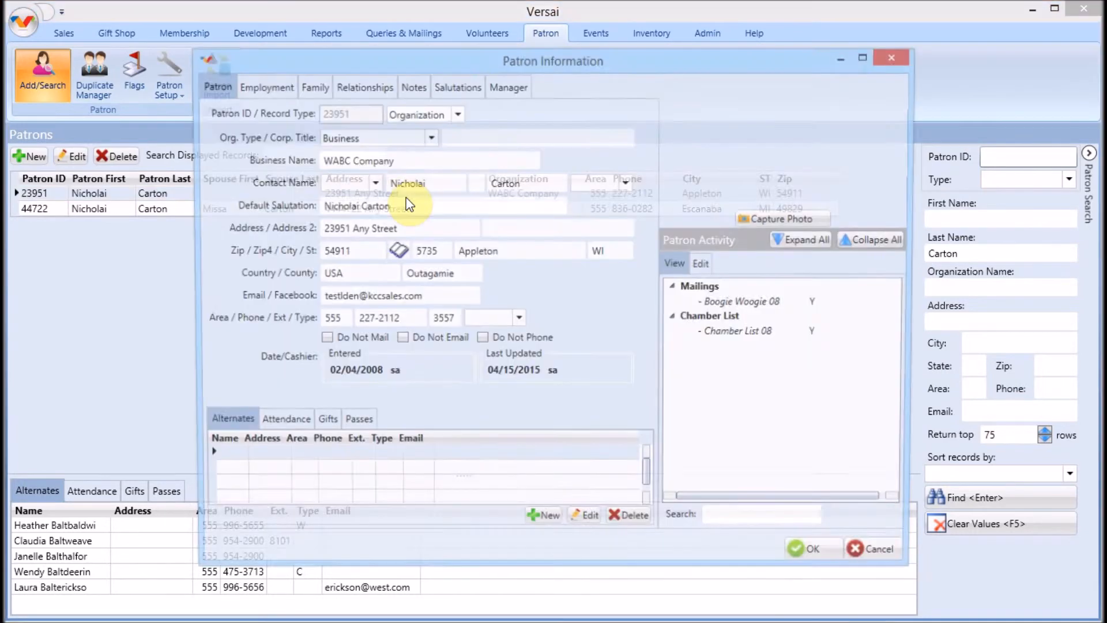
Step: Set the WABC Company record type to Organization and save the record
click(453, 114)
click(432, 136)
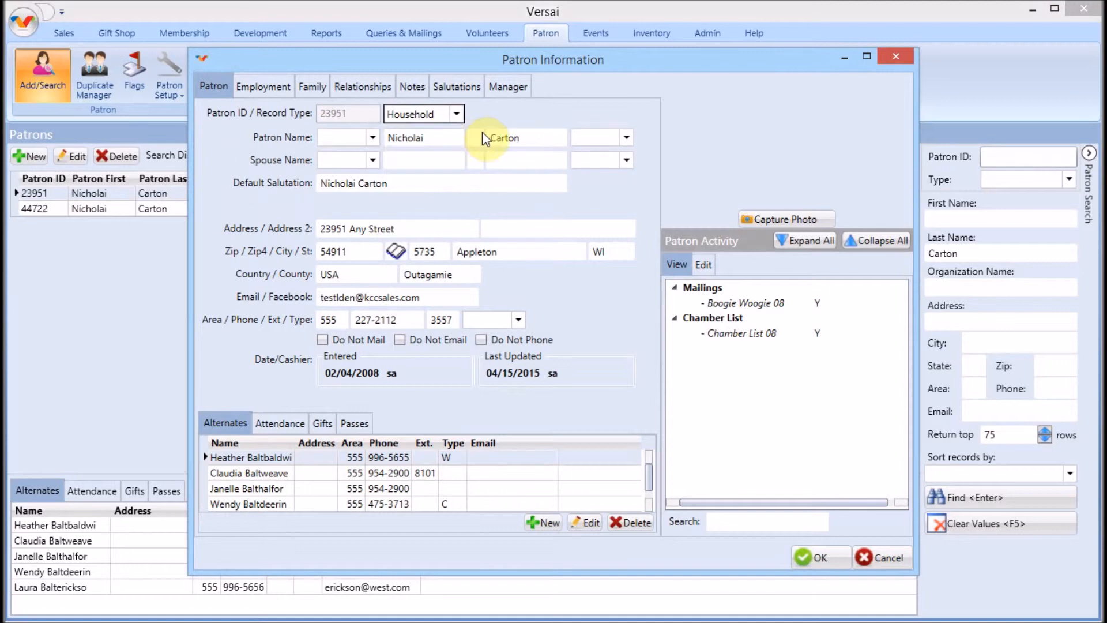
click(457, 114)
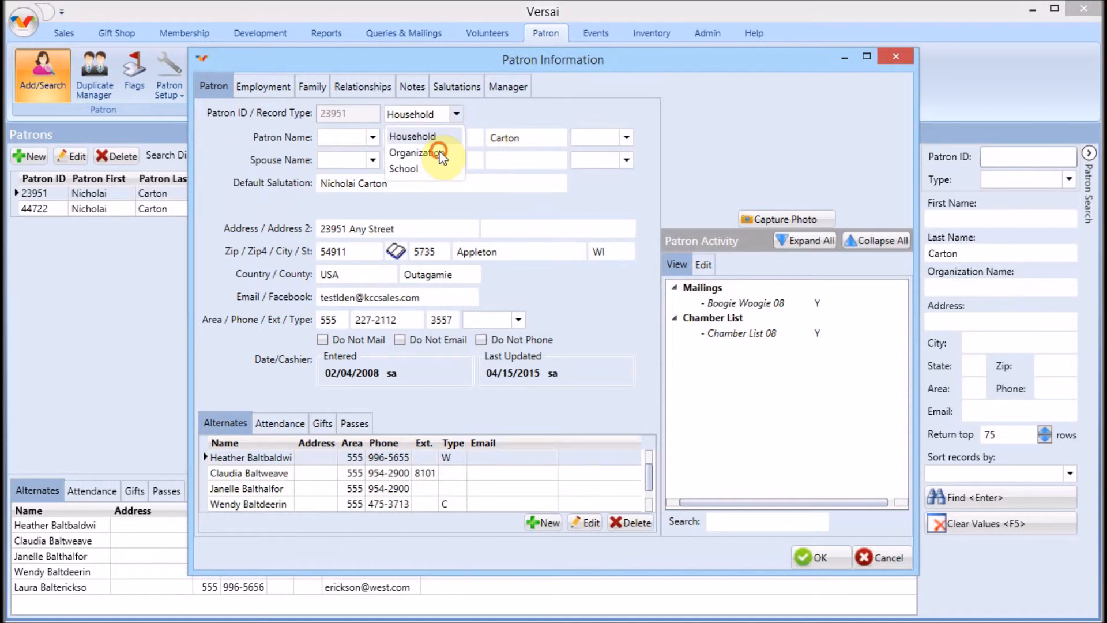
click(435, 148)
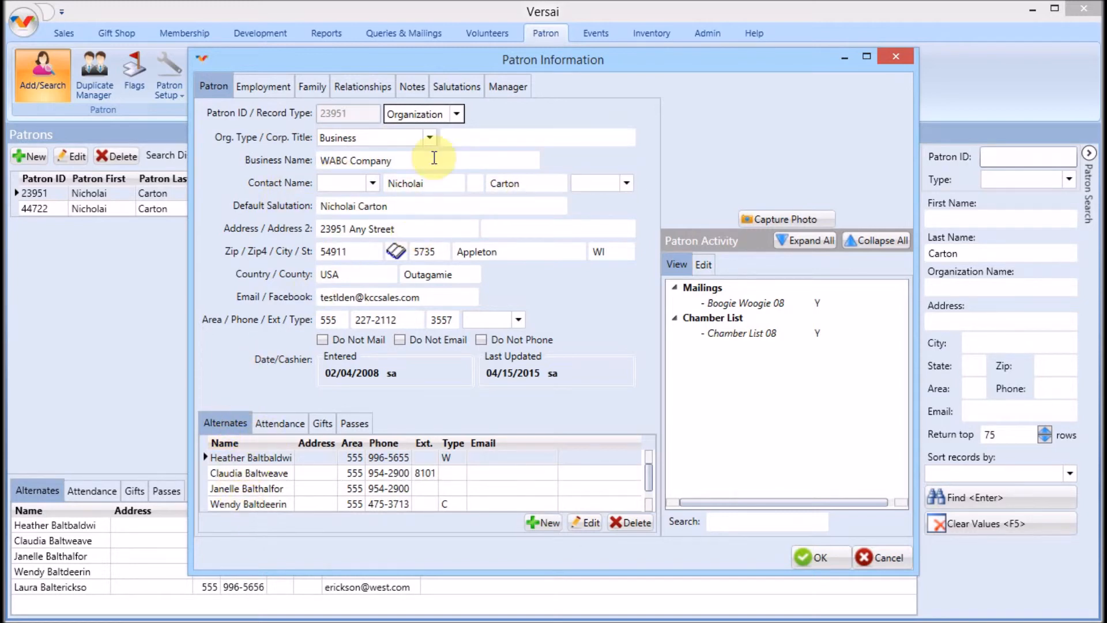
click(456, 114)
click(421, 167)
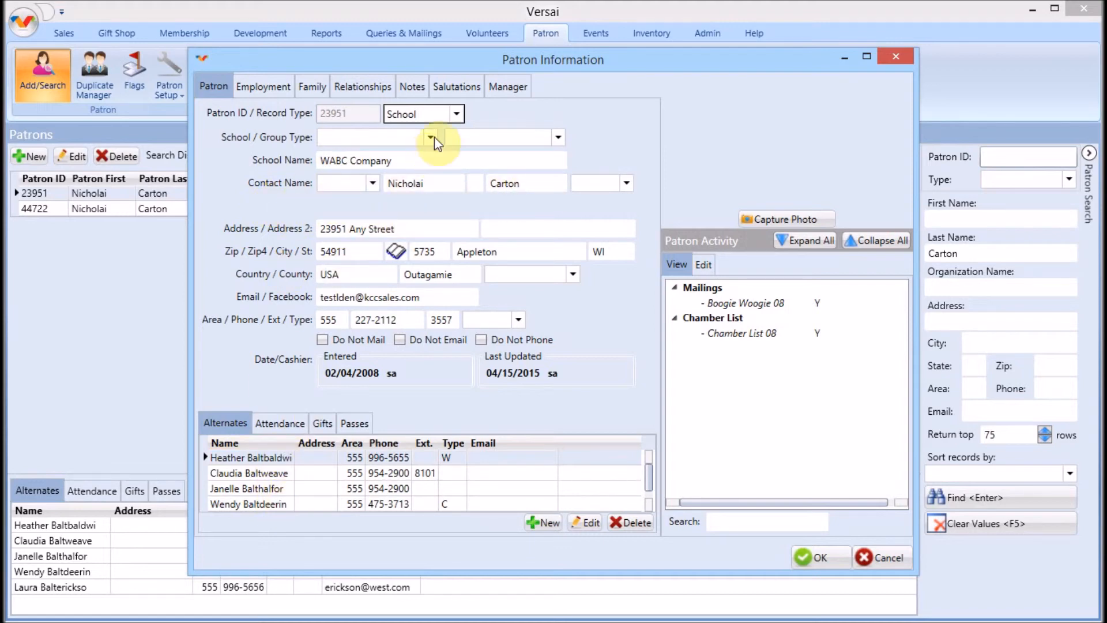
click(455, 115)
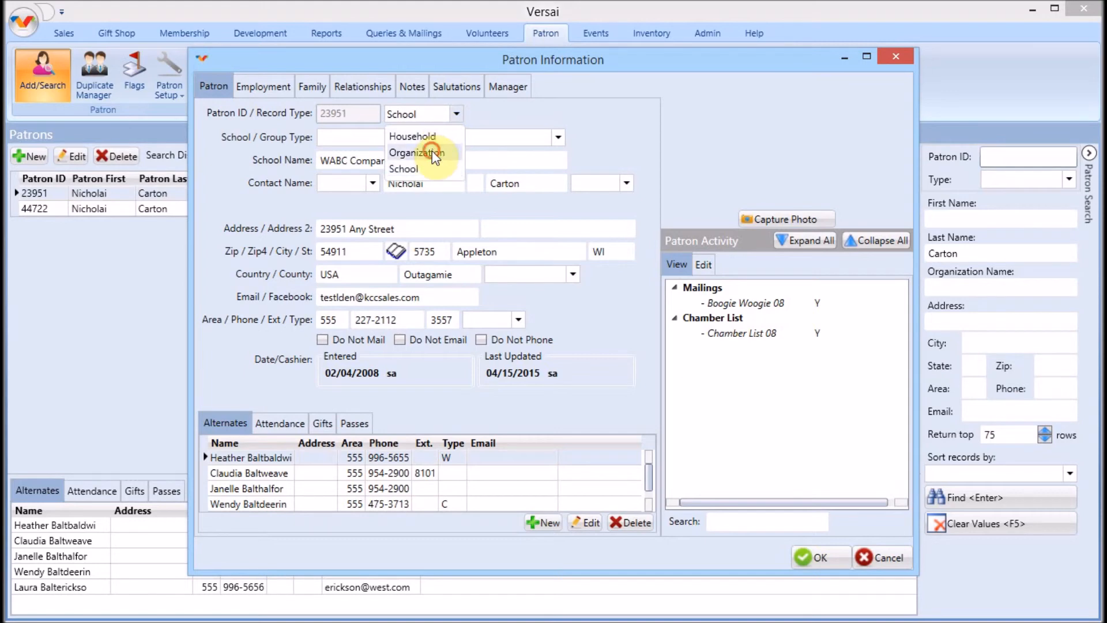
click(431, 148)
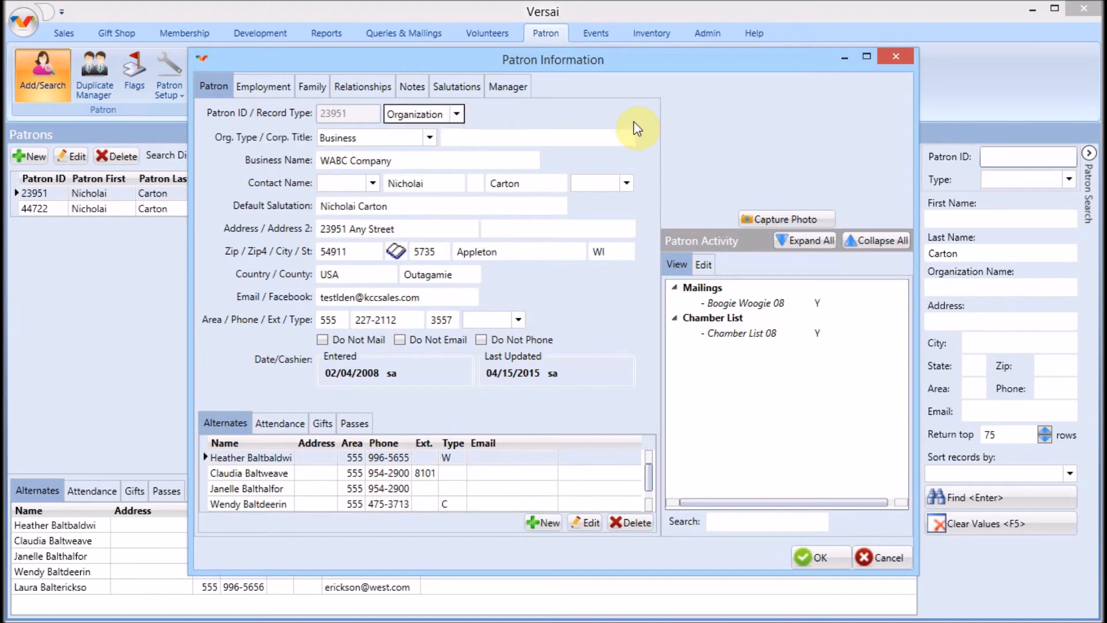
click(830, 562)
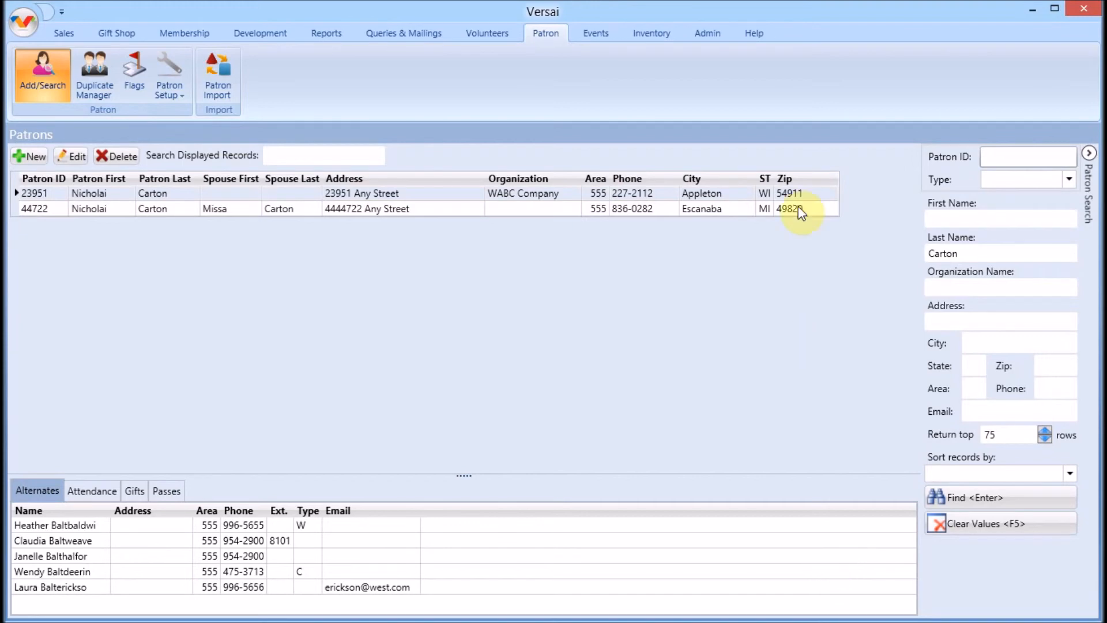
click(753, 35)
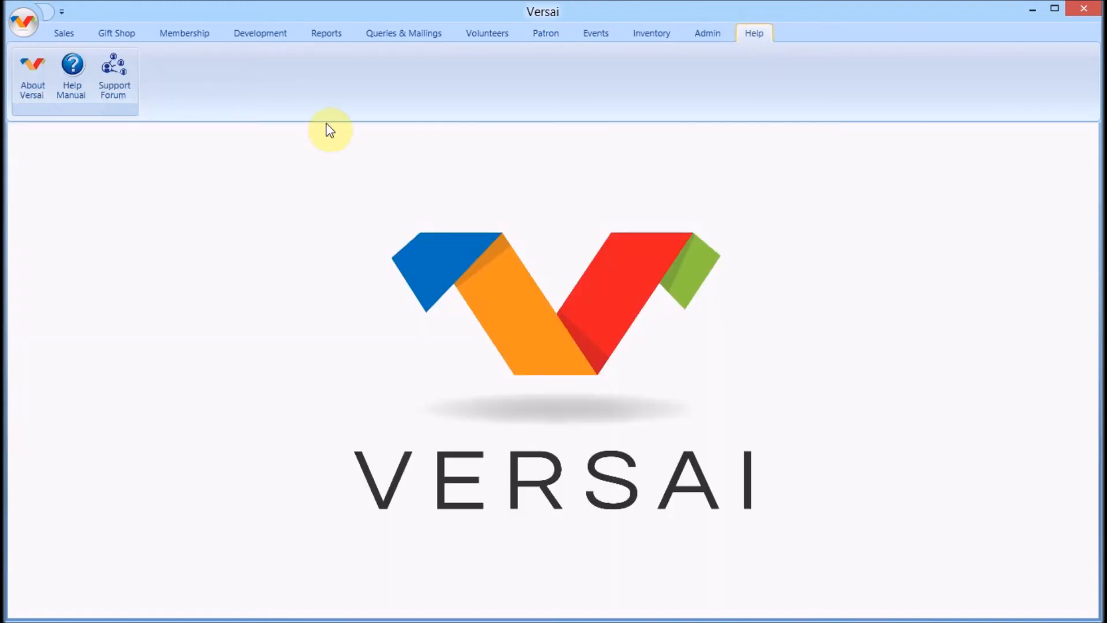
Step: Open the Versai v1.0 Help Manual from the Help tab, then close it
click(73, 87)
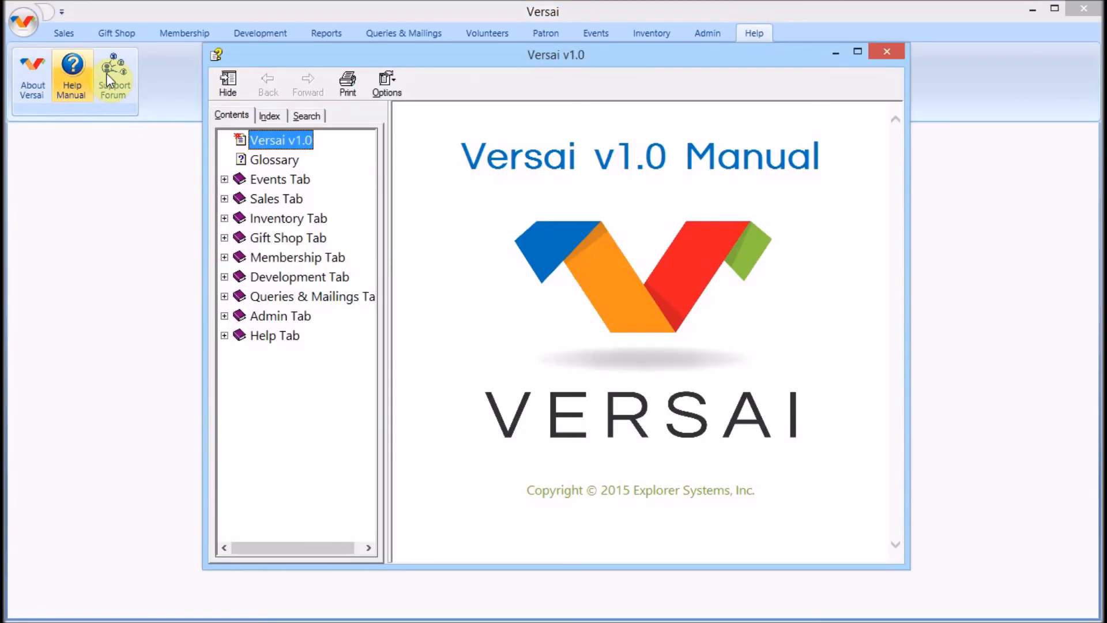
click(891, 54)
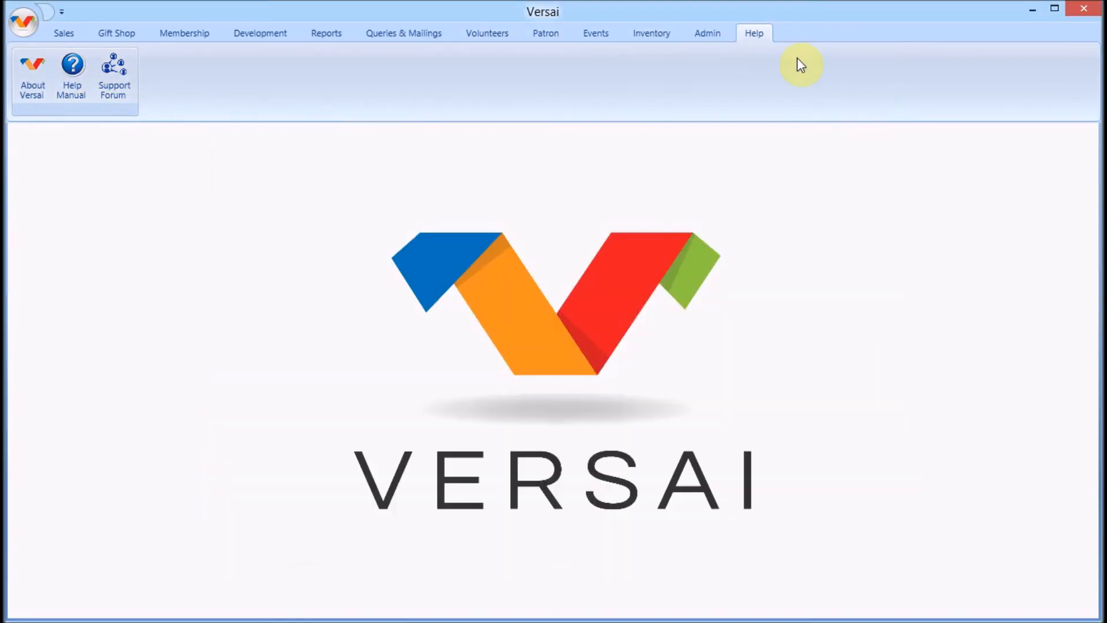